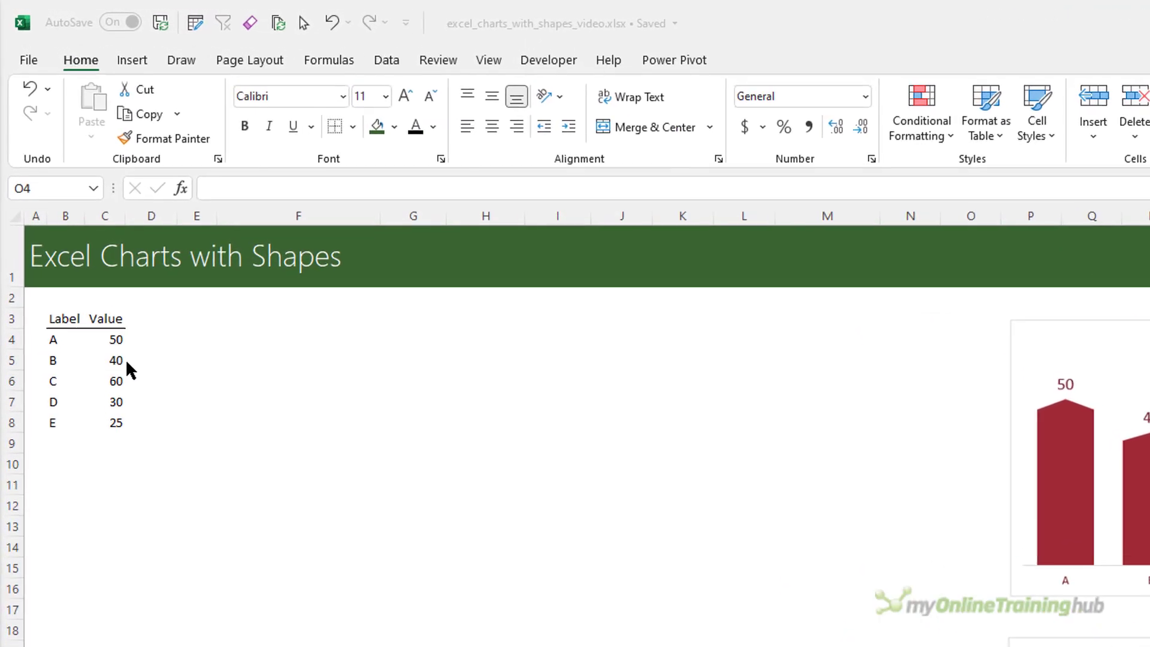
Insert a clustered column chart of the Label/Value rows A–E and place it beside the data.
left_click_drag(55, 339, 113, 417)
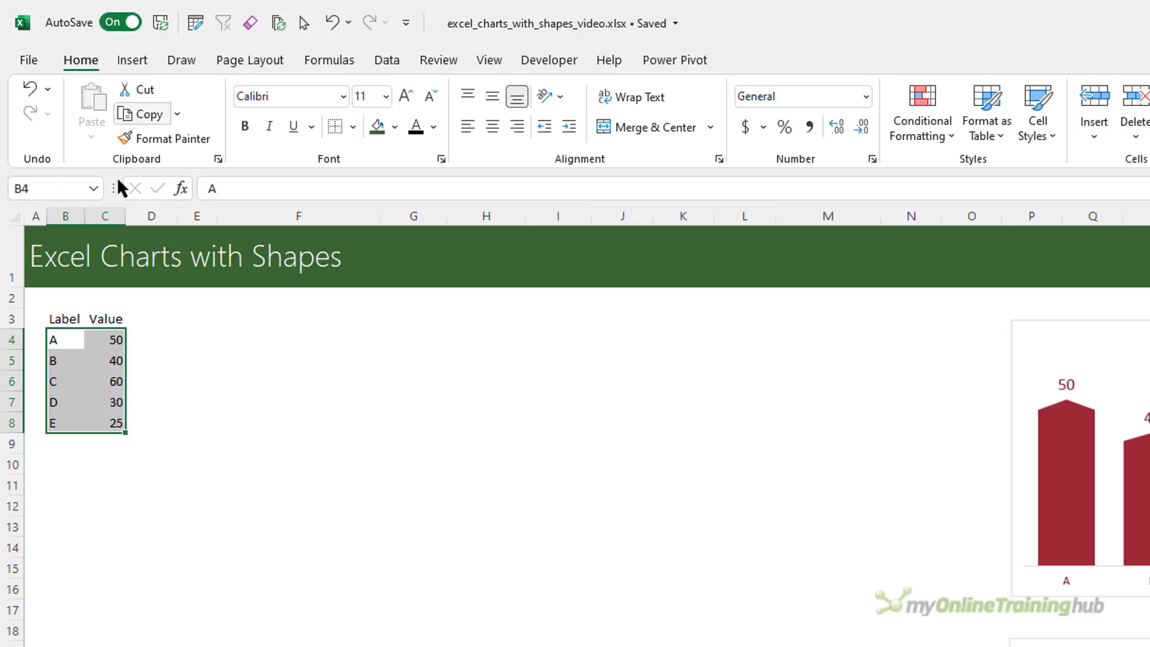
left_click(121, 62)
left_click(838, 83)
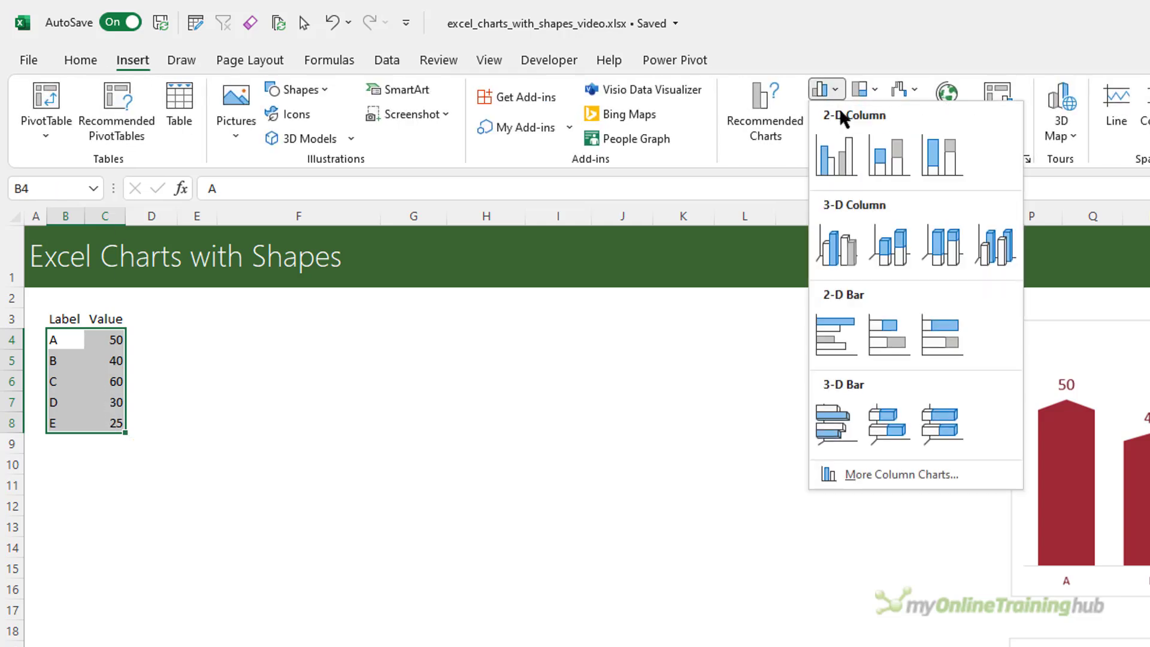
left_click(843, 160)
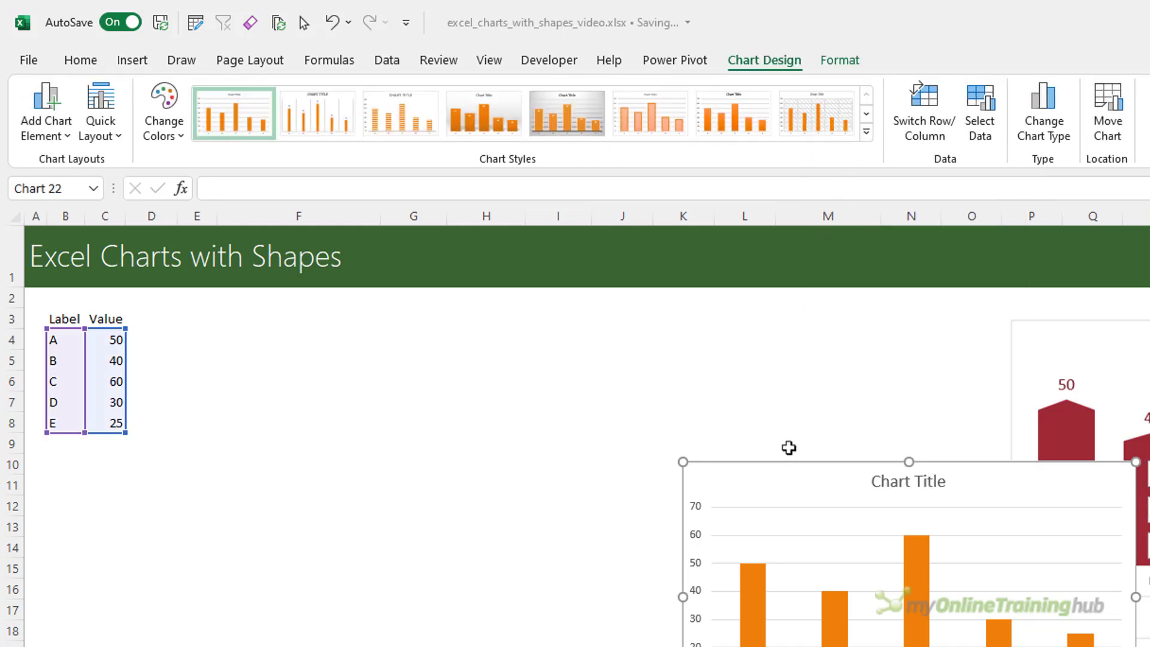
left_click_drag(788, 462, 334, 323)
Set the column series gap width to 50%.
left_click(304, 448)
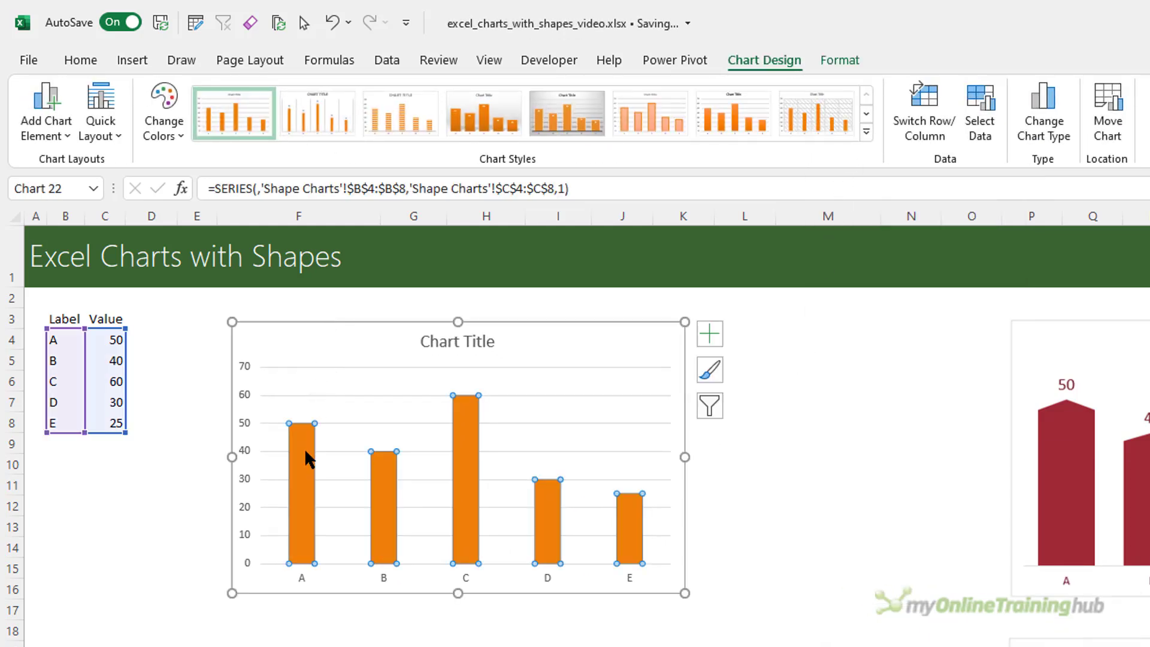
key("ctrl+1")
left_click_drag(666, 336, 872, 313)
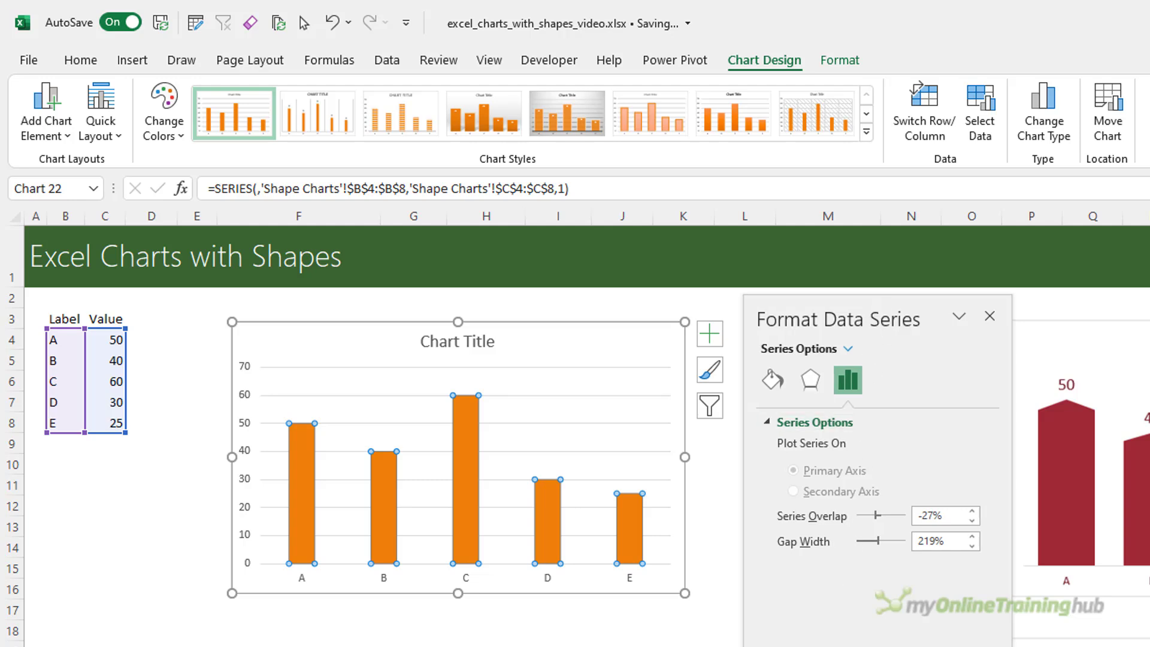
left_click(918, 541)
key("Delete")
key("Delete")
key("Delete")
key("Delete")
type("50")
key("Return")
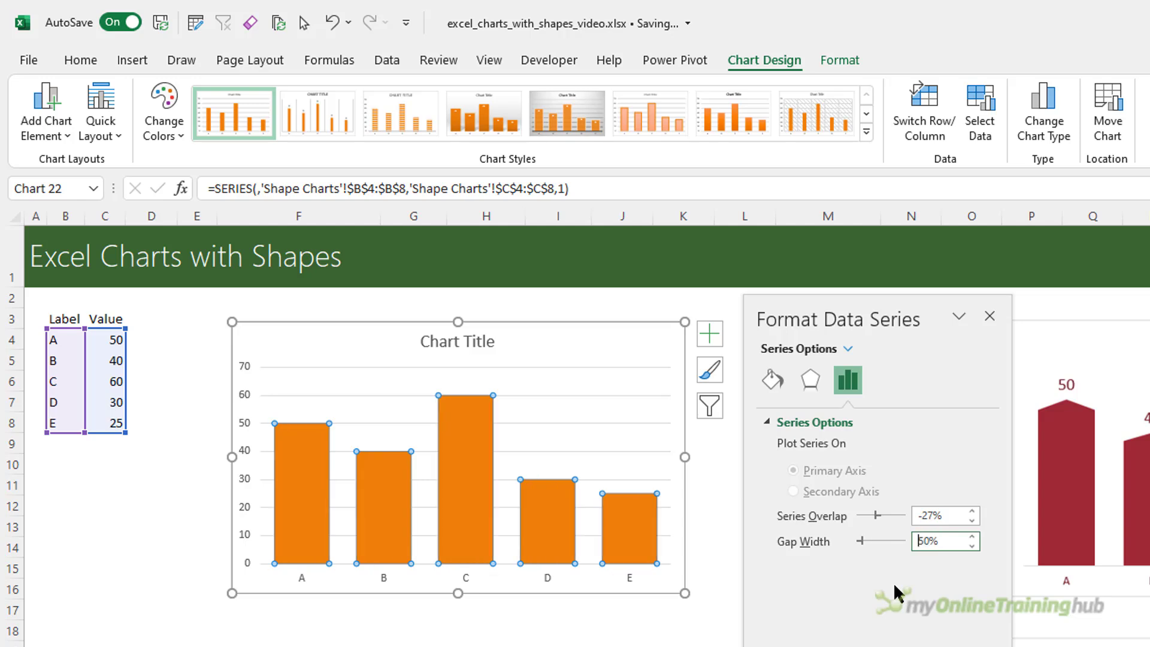
left_click(990, 316)
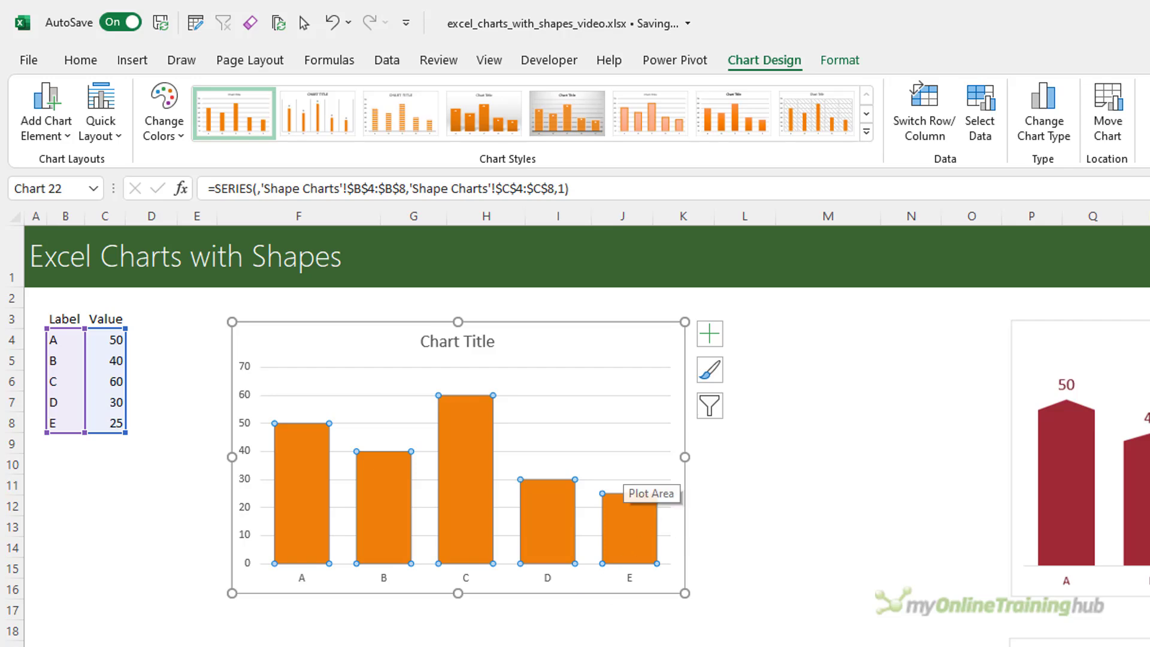
Draw a tall Arrow: Up shape right of the chart with its shaft widened to full width.
key("Escape")
key("Escape")
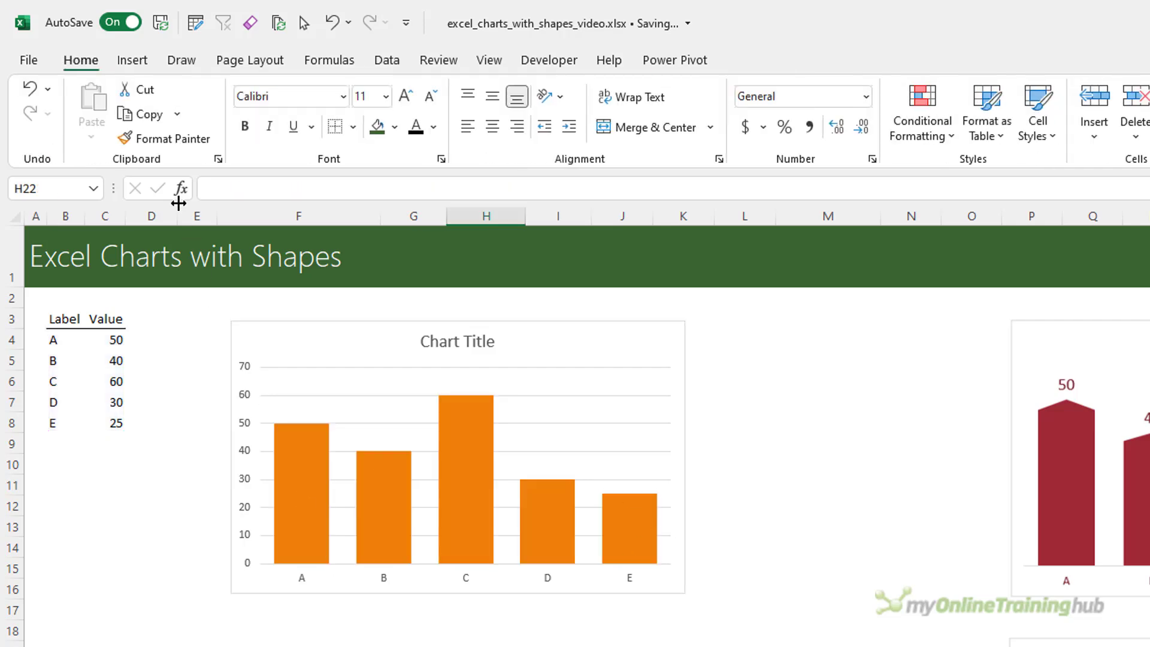
left_click(133, 61)
left_click(289, 90)
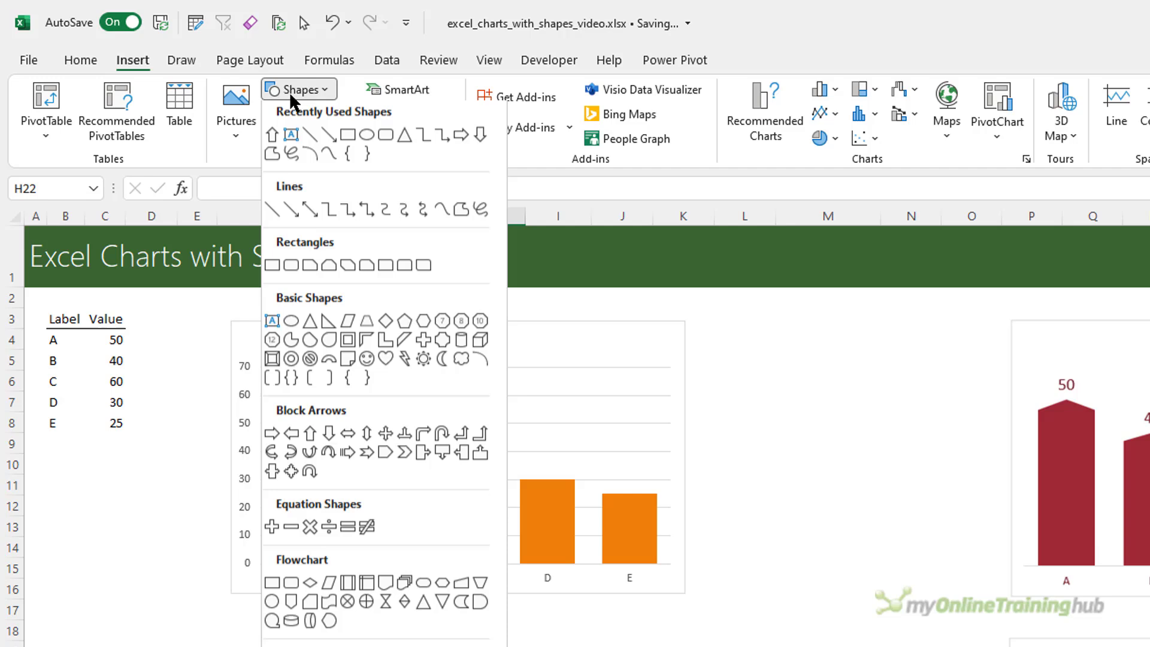
left_click(309, 444)
left_click_drag(721, 390, 875, 537)
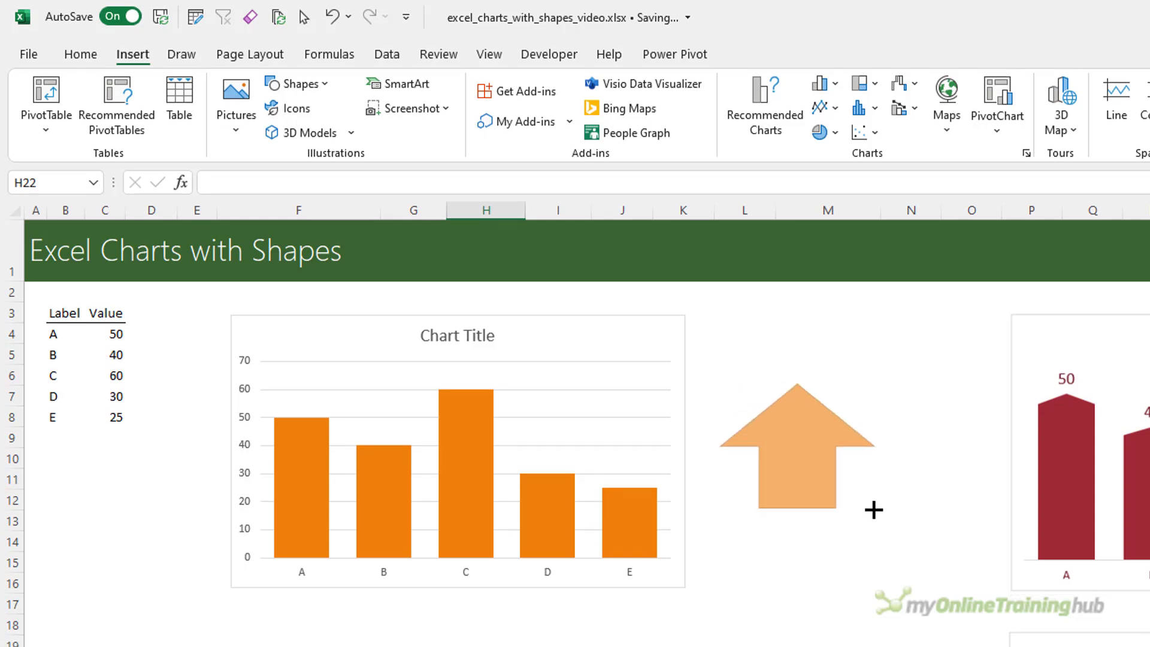
left_click_drag(875, 408, 832, 555)
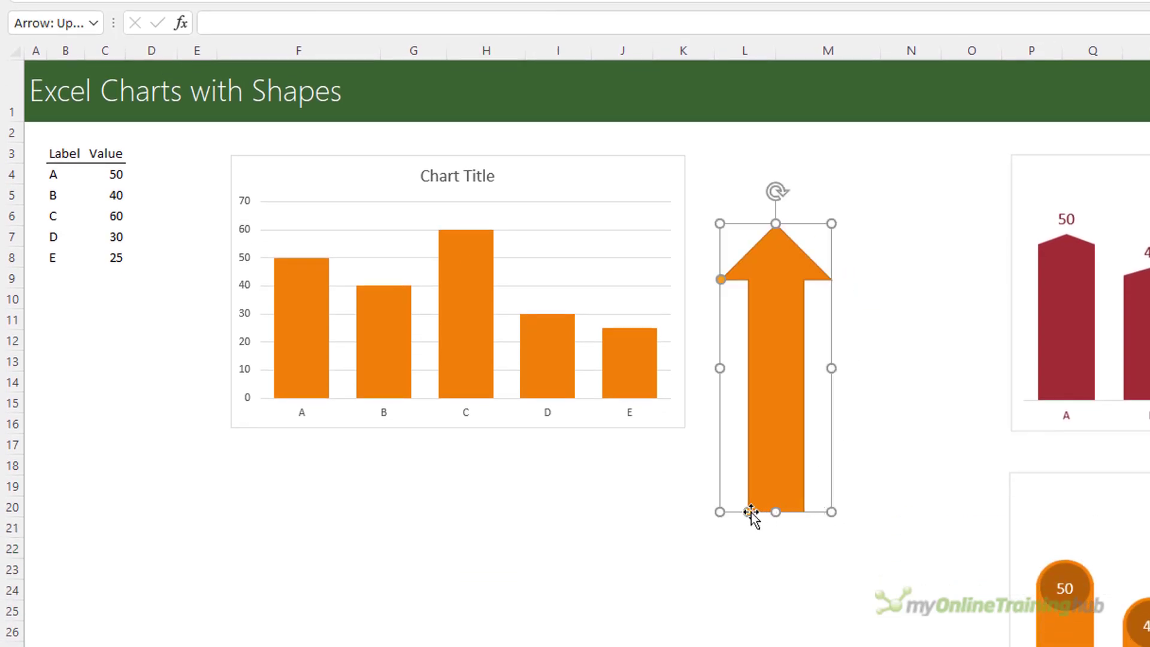
left_click_drag(743, 512, 777, 450)
Place the arrow over column D, narrow it to one column's width, and remove its outline.
left_click_drag(775, 406, 533, 352)
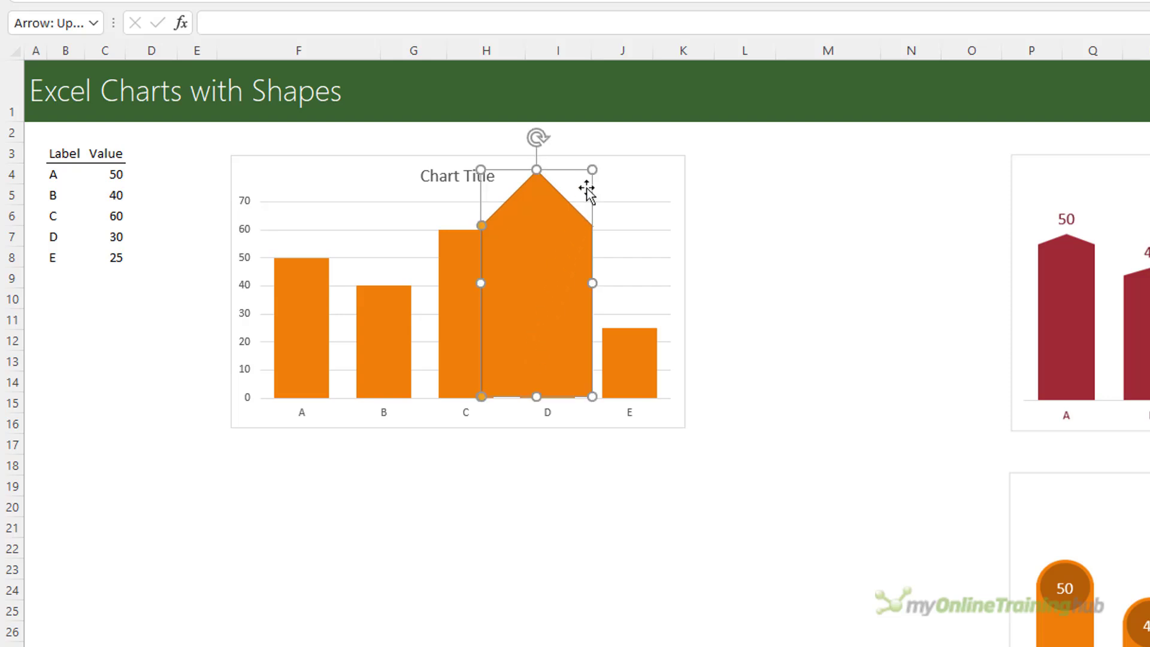
left_click_drag(582, 180, 755, 278)
left_click(713, 71)
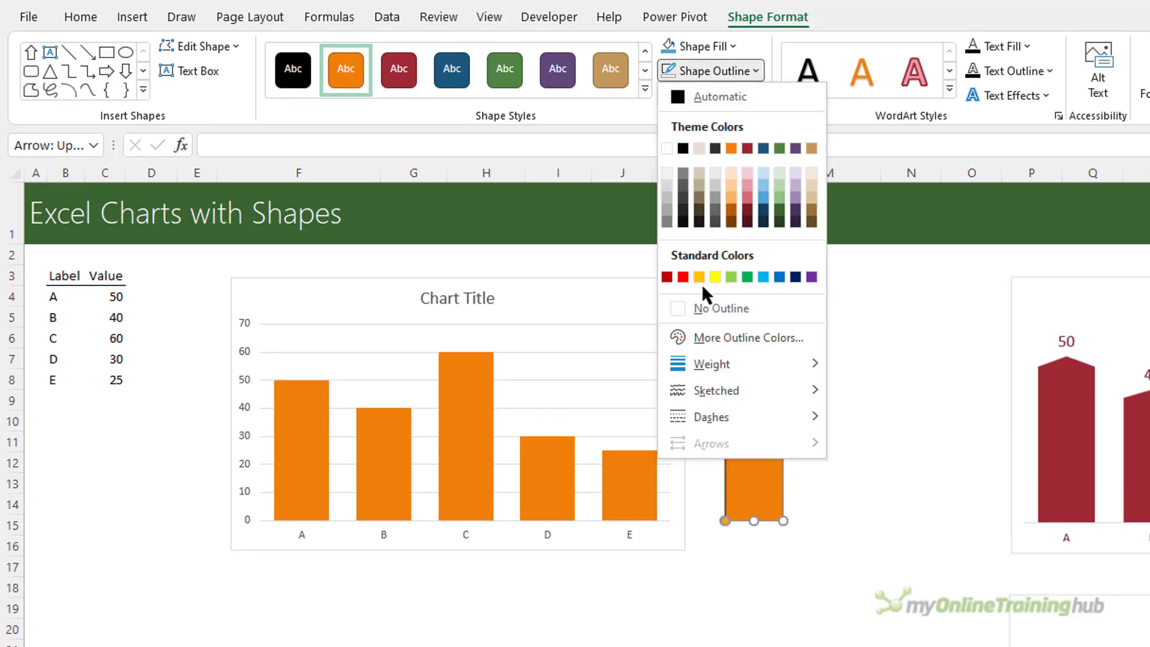
left_click(674, 304)
left_click(616, 541)
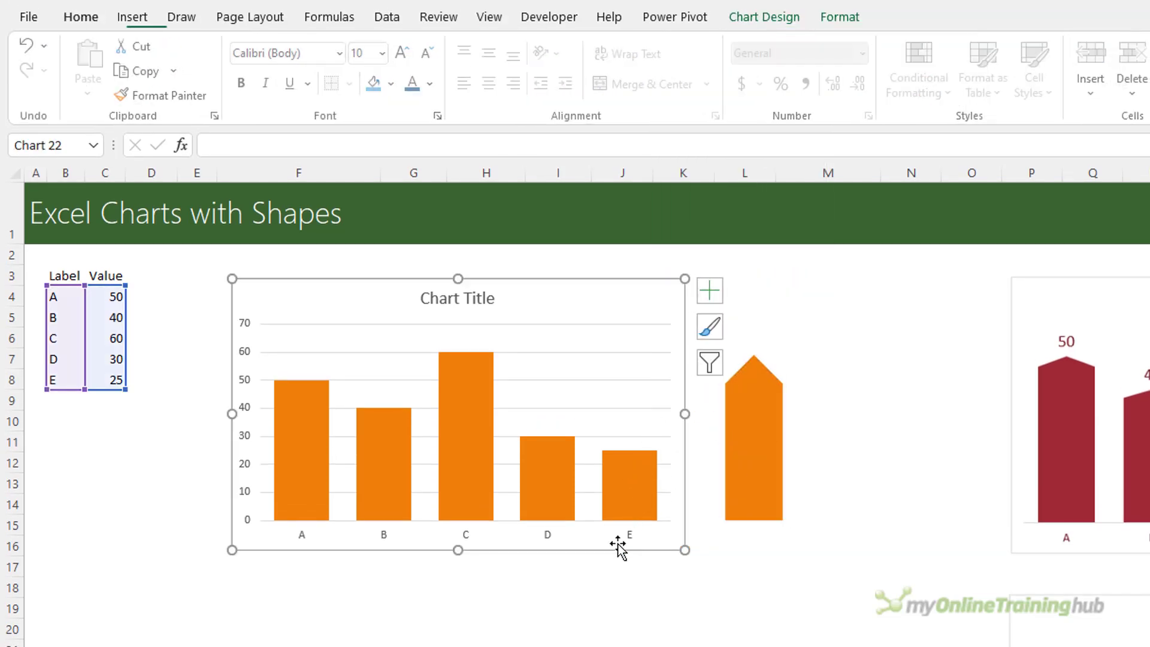
Copy the arrow shape and paste it onto the chart's column series as the column fill.
left_click(750, 485)
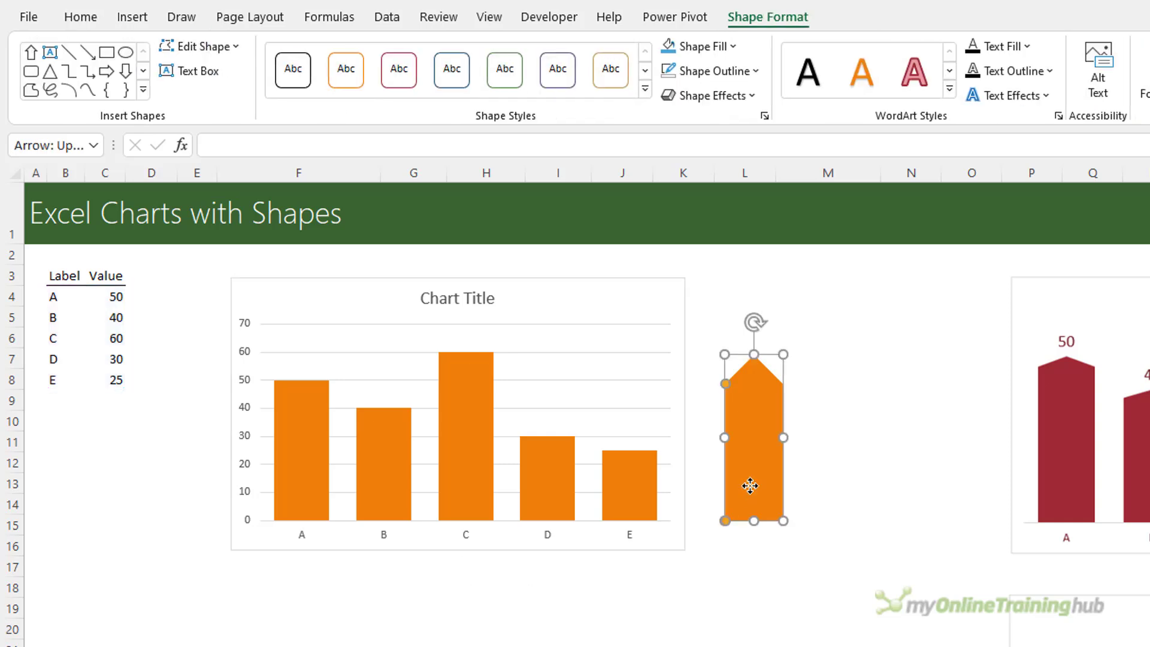
key("ctrl+c")
left_click(461, 428)
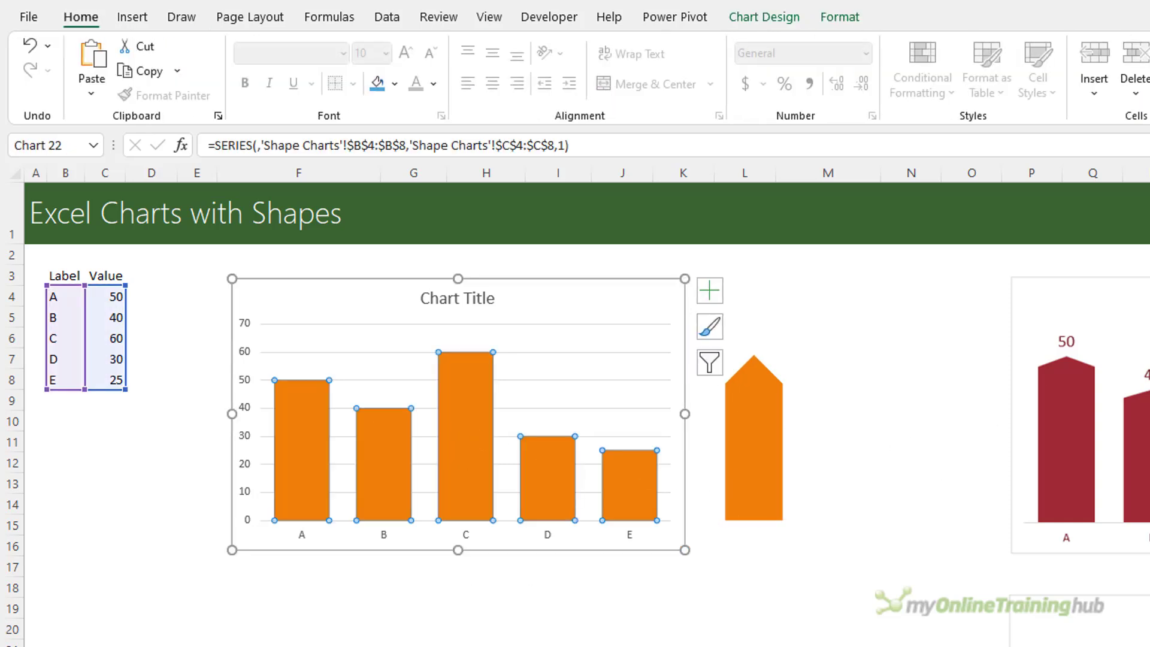
key("ctrl+v")
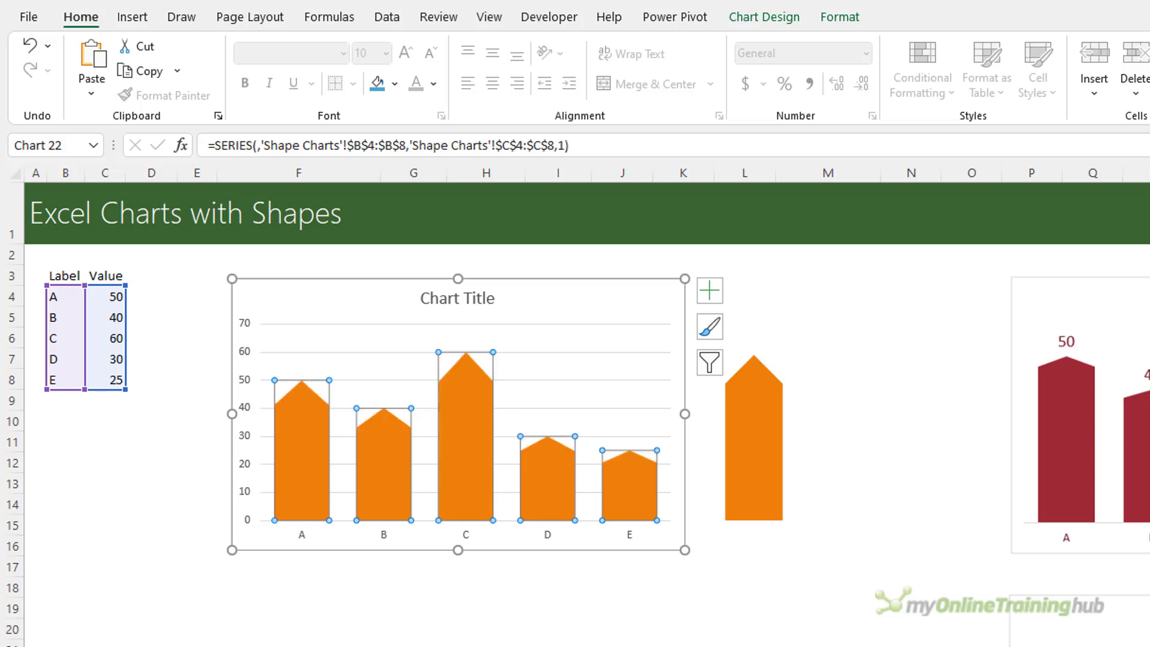
key("Escape")
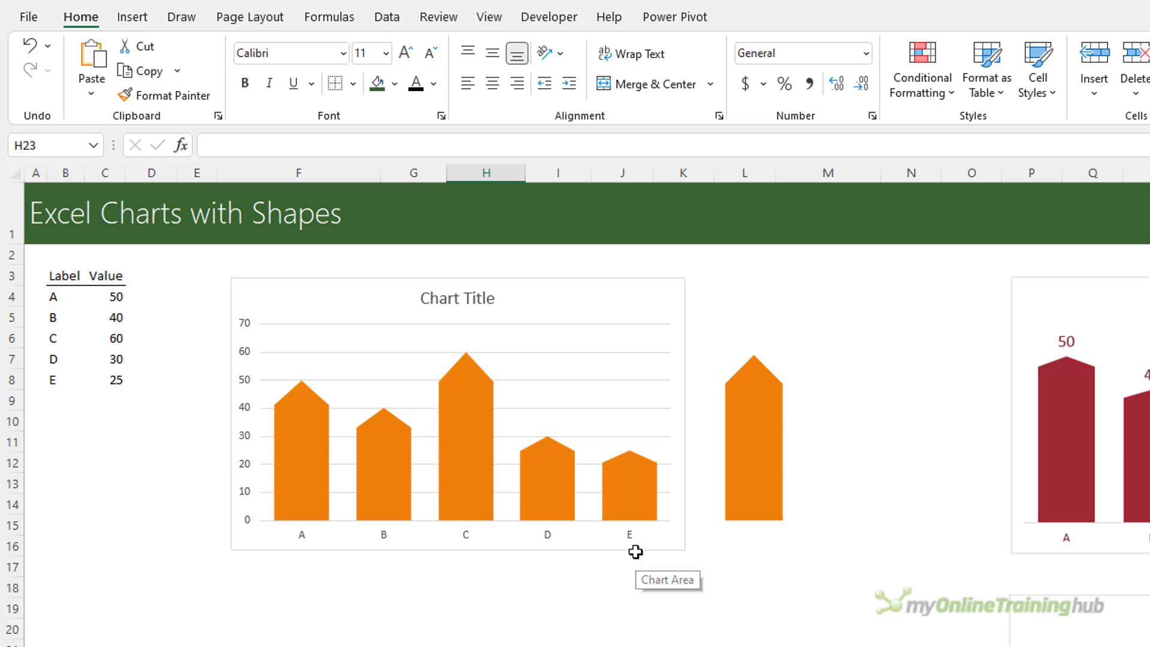
Enlarge the chart, making it taller and wider toward the data.
left_click(463, 542)
left_click_drag(459, 549, 450, 606)
left_click_drag(230, 441, 171, 439)
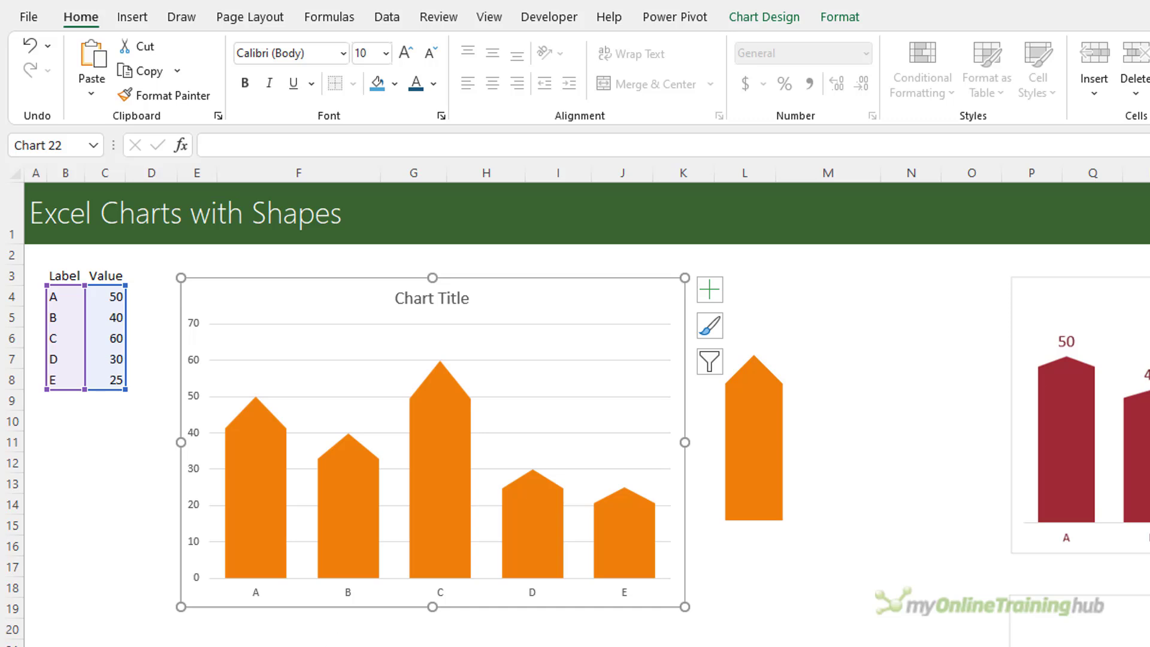
Add data labels to the columns and remove the primary vertical axis and gridlines.
left_click(701, 288)
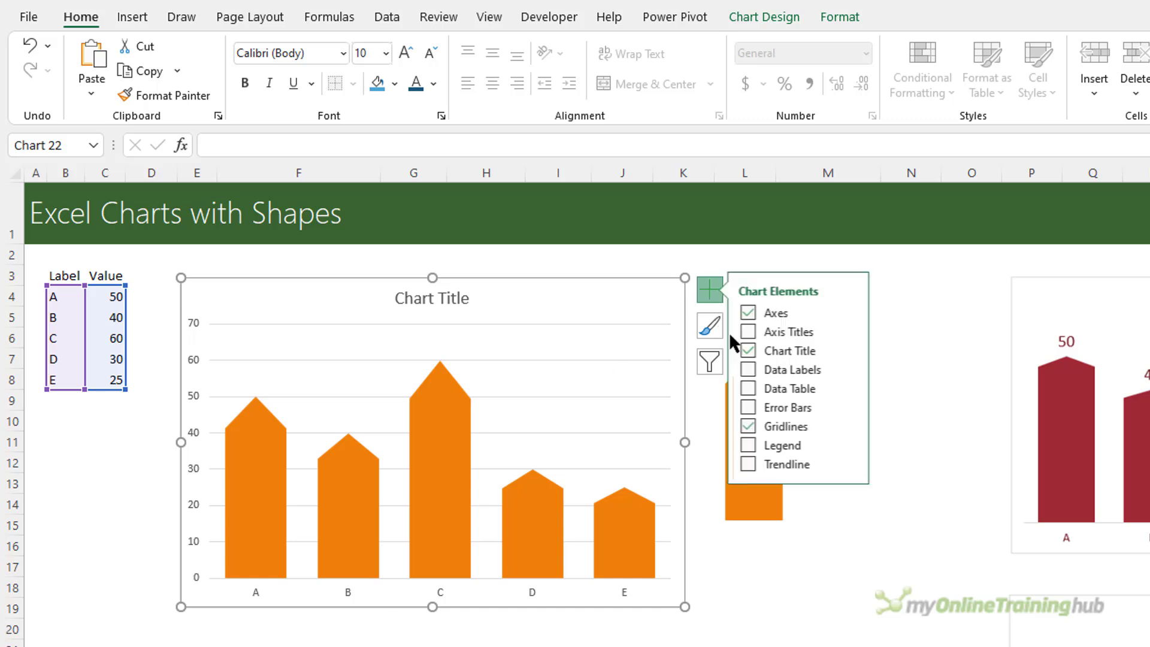
left_click(754, 371)
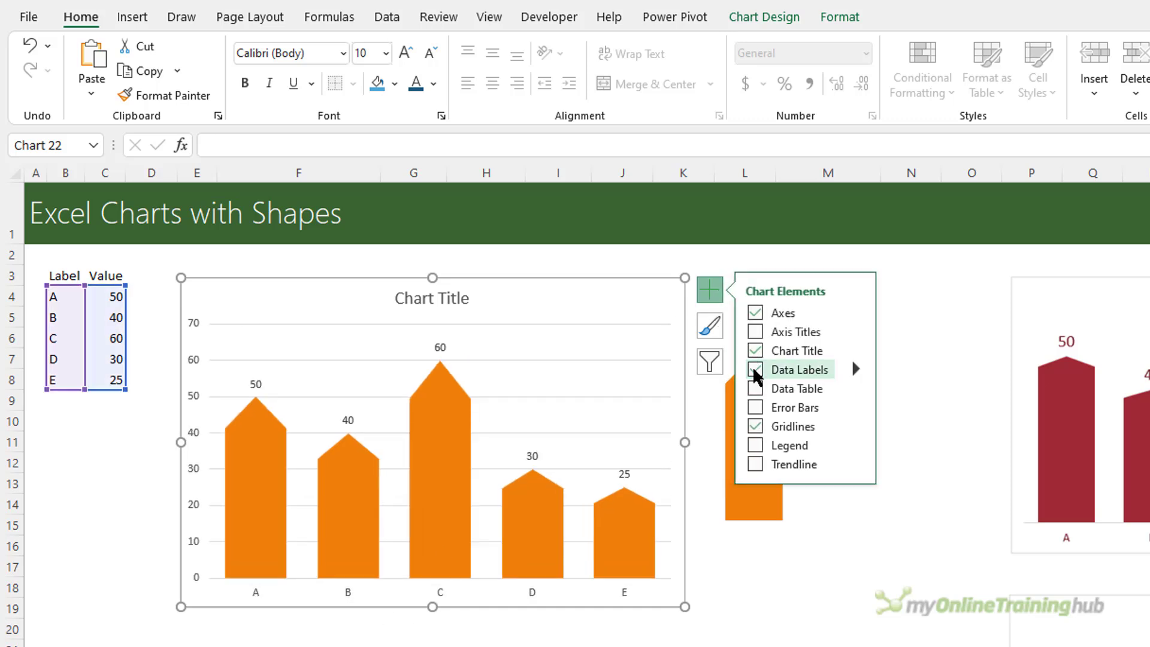
left_click(855, 312)
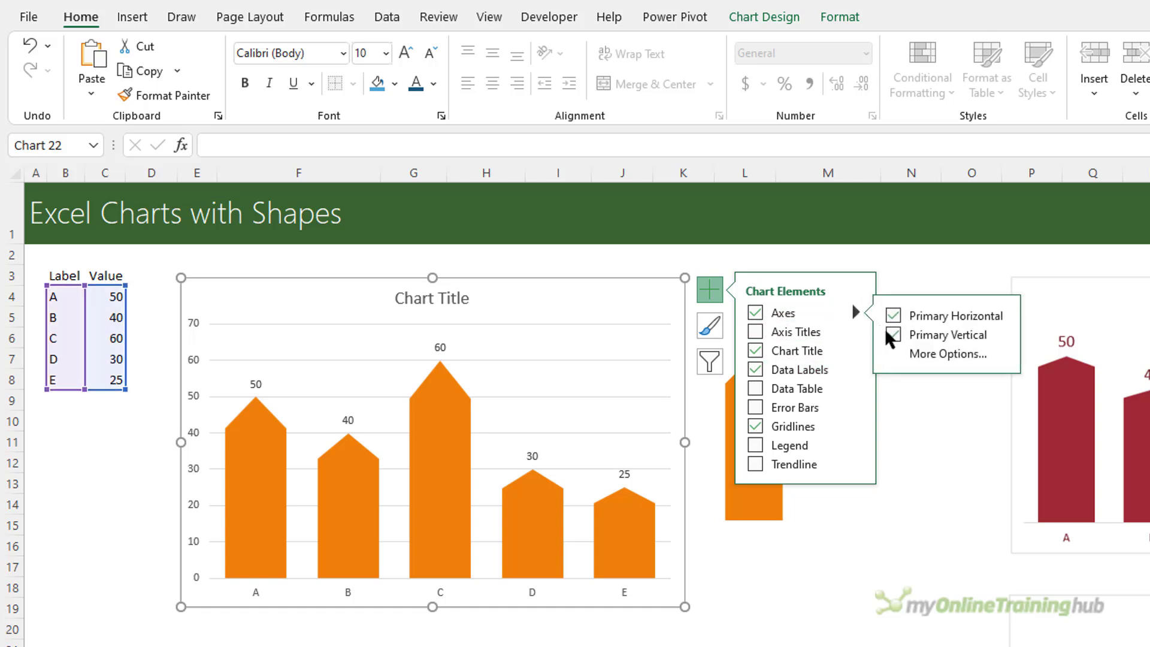
left_click(891, 335)
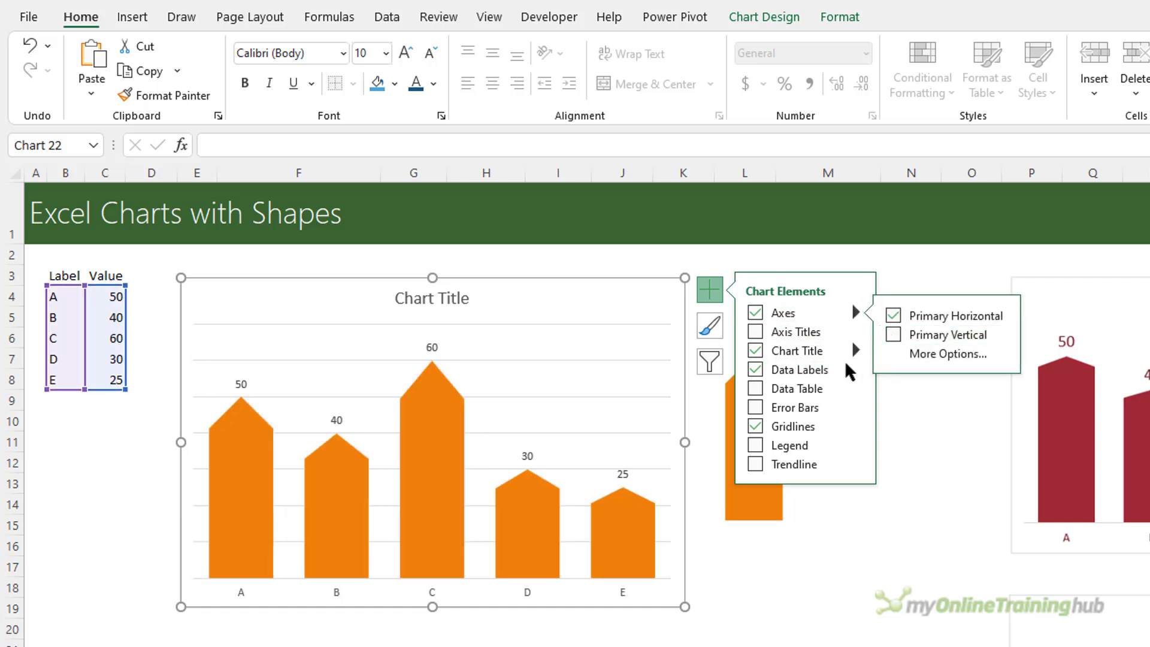
left_click(756, 427)
Make the value labels size 12 in Orange, Darker 25% font colour.
left_click(432, 347)
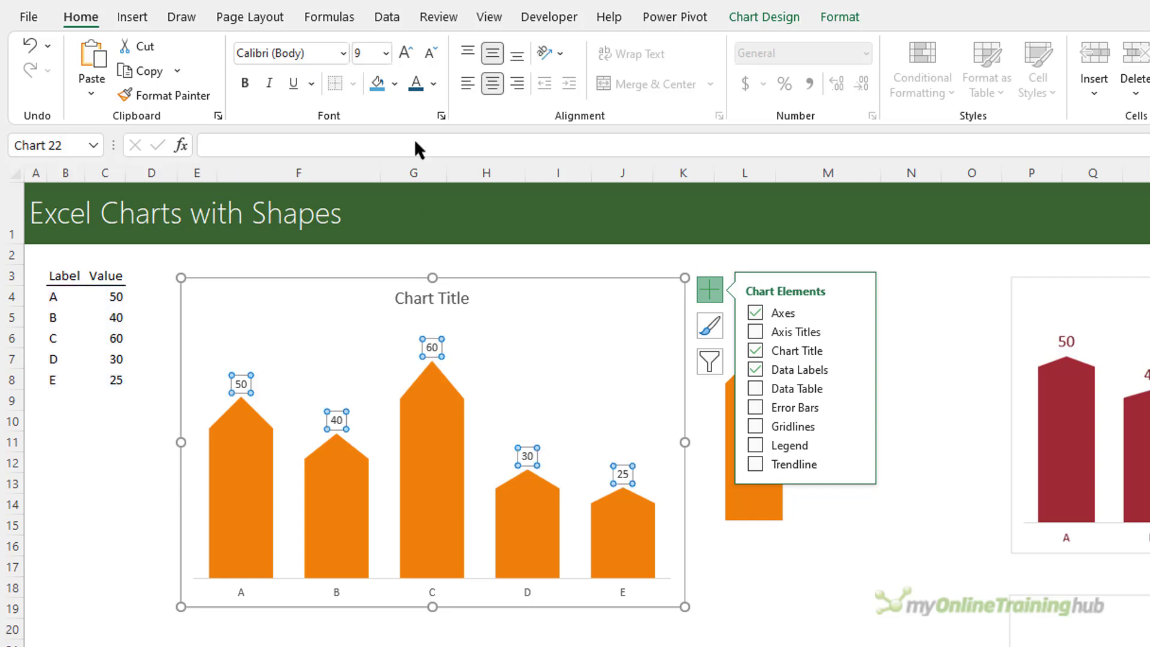
left_click(406, 53)
left_click(406, 53)
left_click(406, 52)
left_click(432, 84)
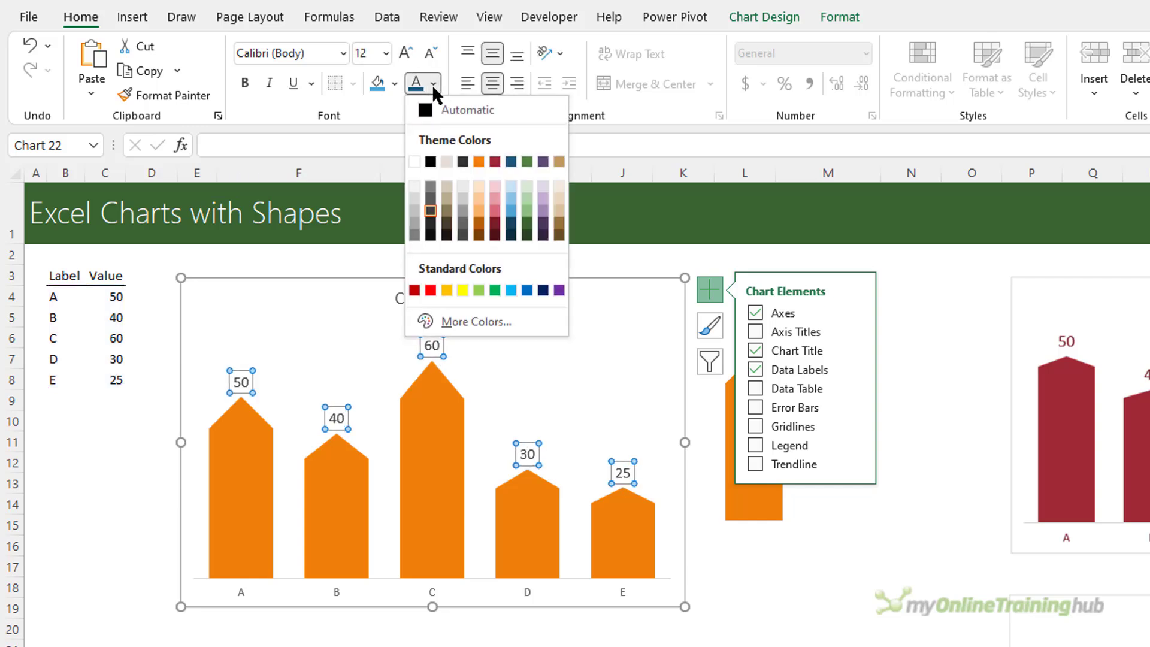
left_click(479, 225)
left_click(358, 639)
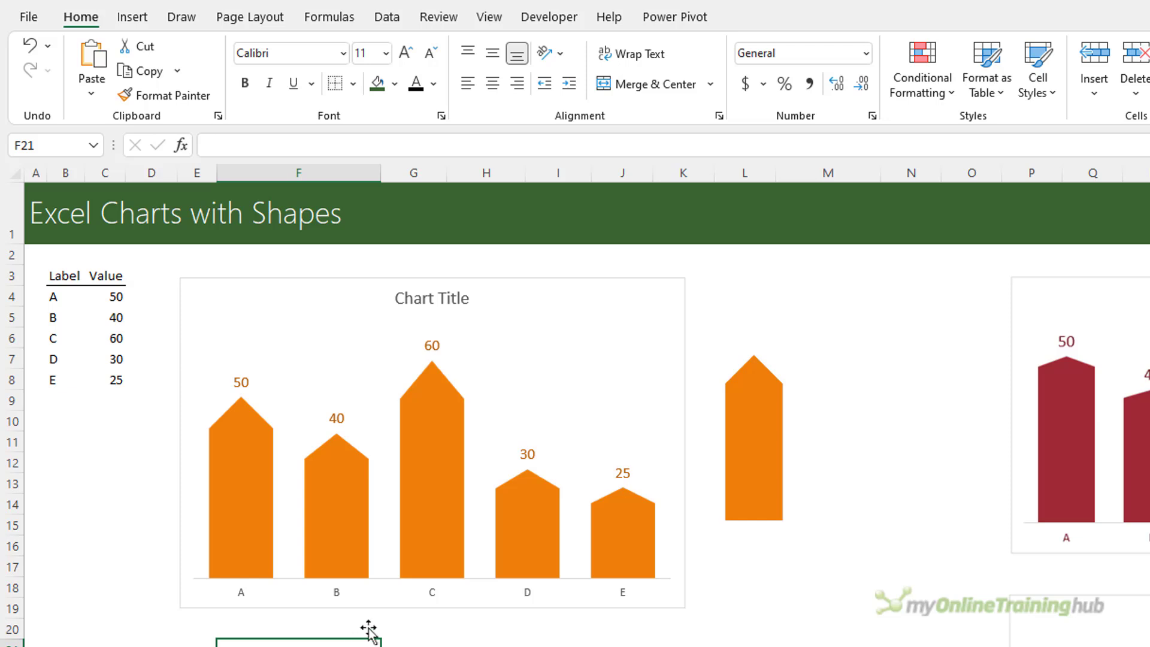
Remove the chart title.
left_click(670, 295)
left_click(716, 293)
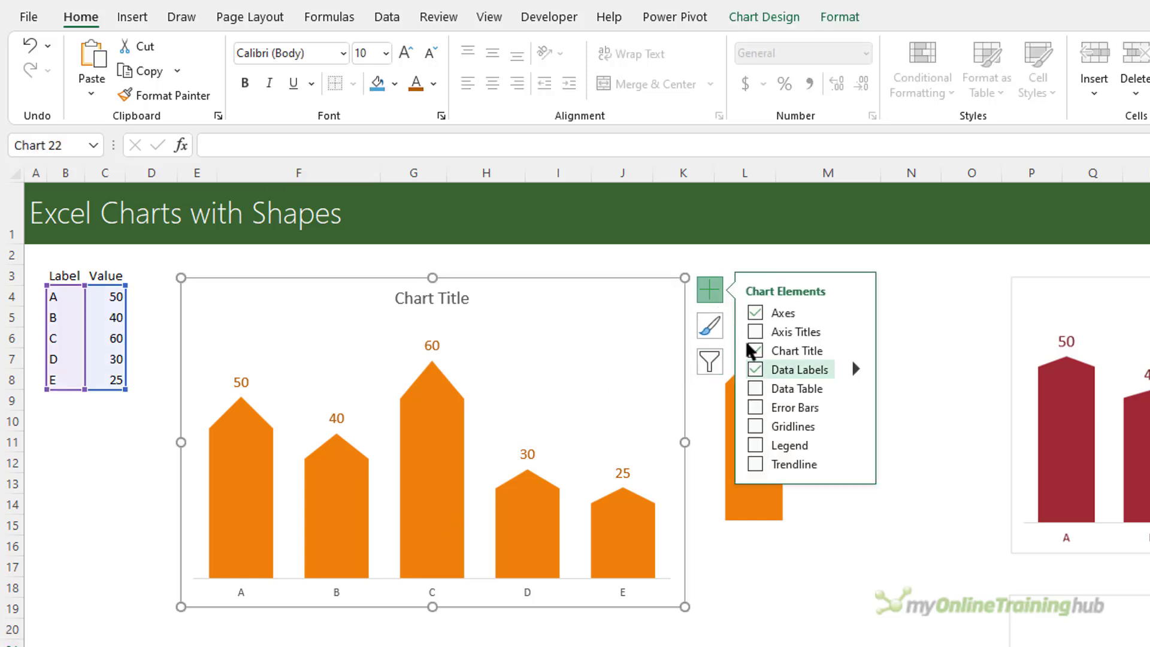
left_click(755, 352)
left_click(626, 638)
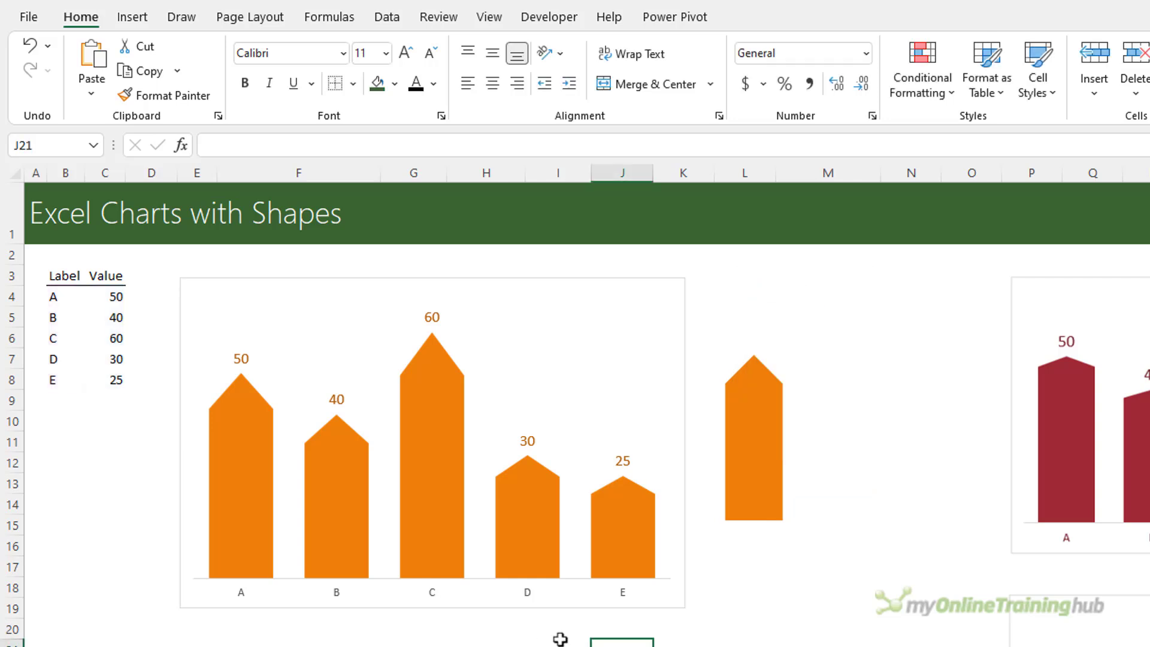
Enlarge the category labels under the columns to size 14.
left_click(433, 588)
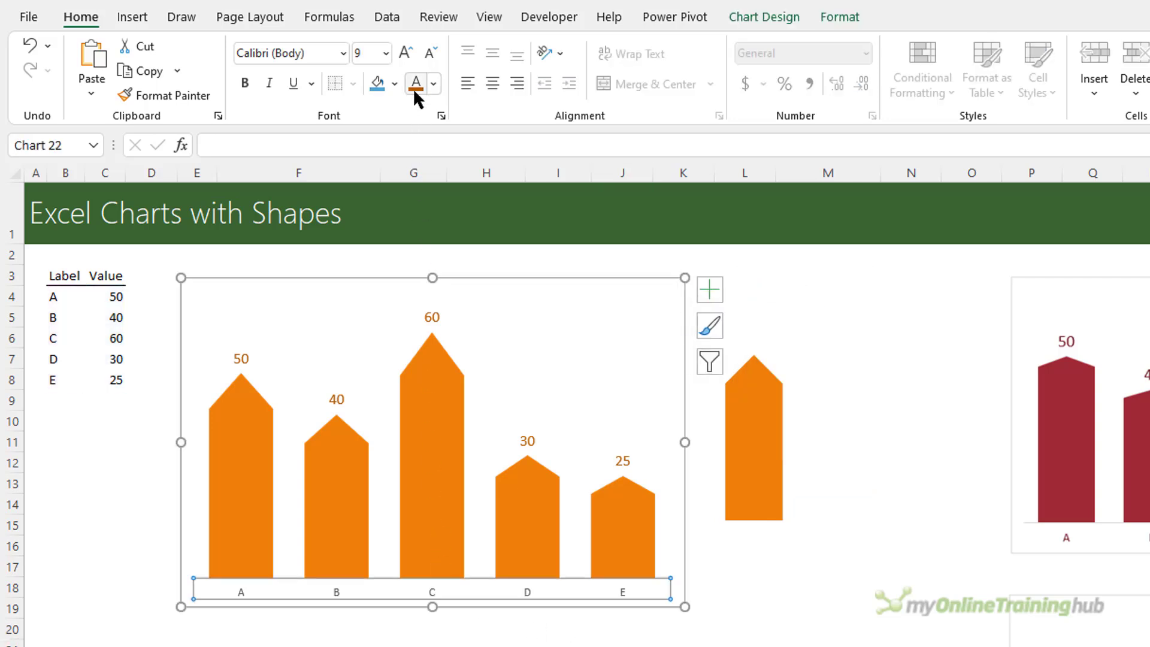
left_click(404, 53)
left_click(405, 52)
left_click(404, 53)
left_click(404, 52)
left_click(404, 52)
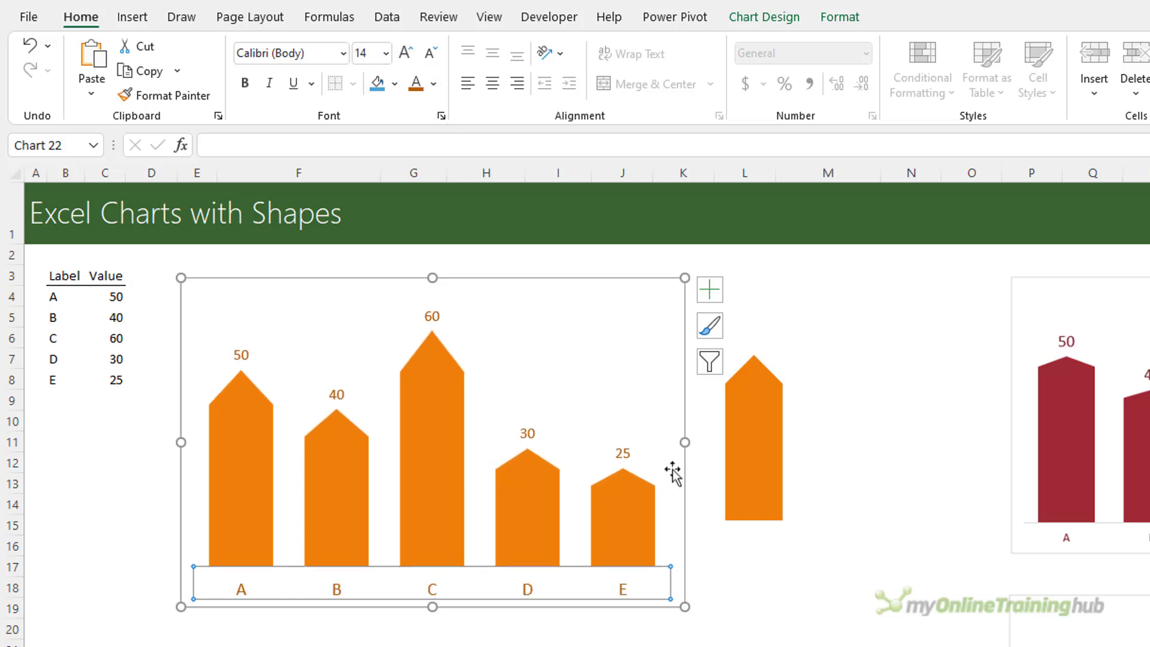
left_click(732, 560)
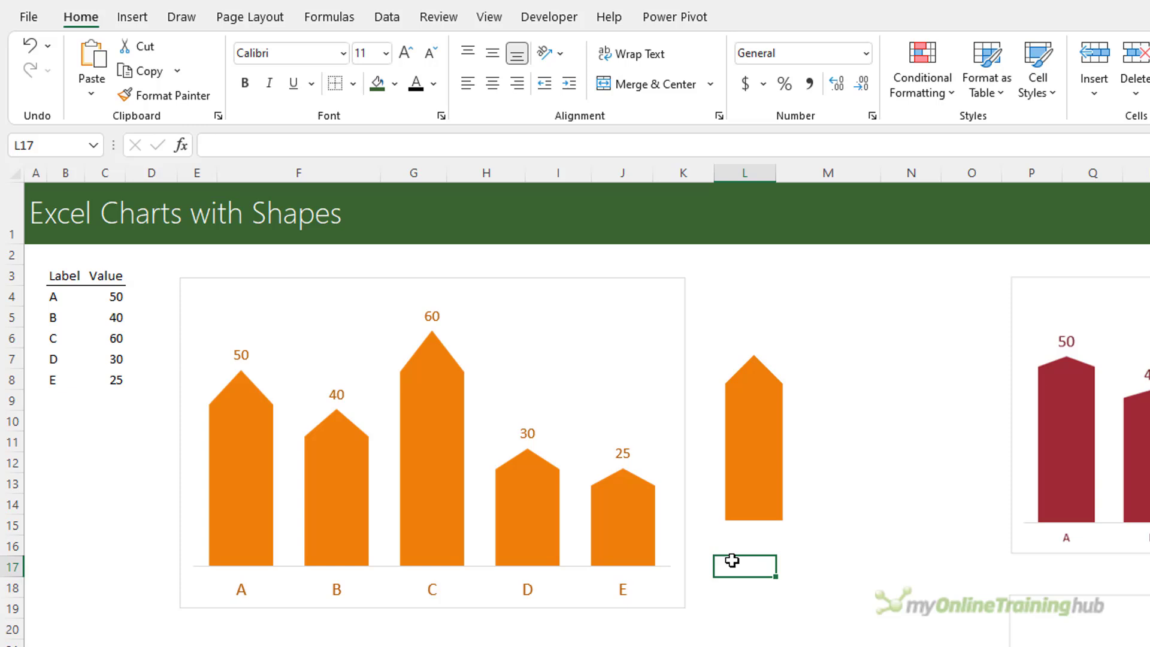
Set the chart's shape outline to No Outline to remove its border.
left_click(609, 278)
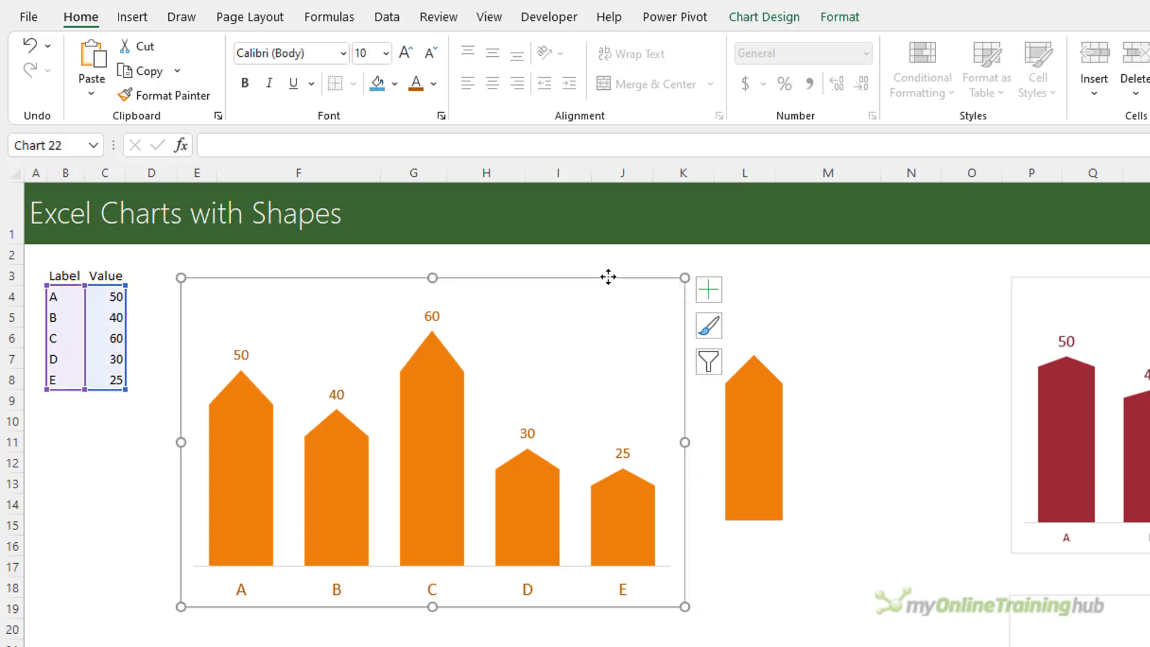
left_click(831, 17)
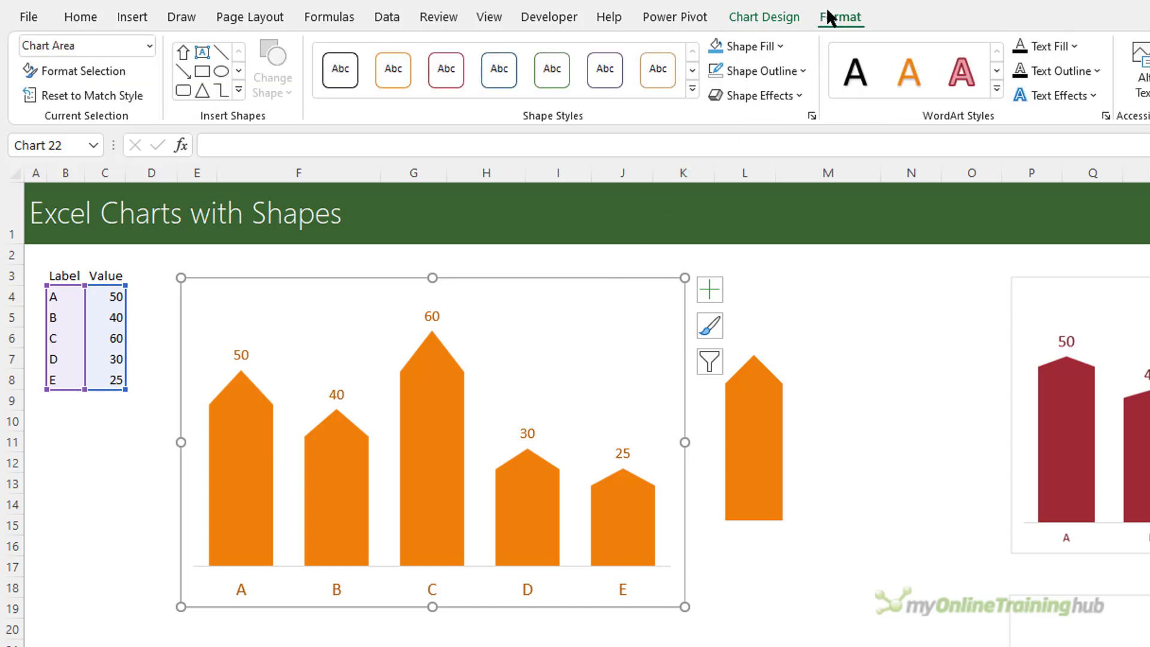
left_click(796, 69)
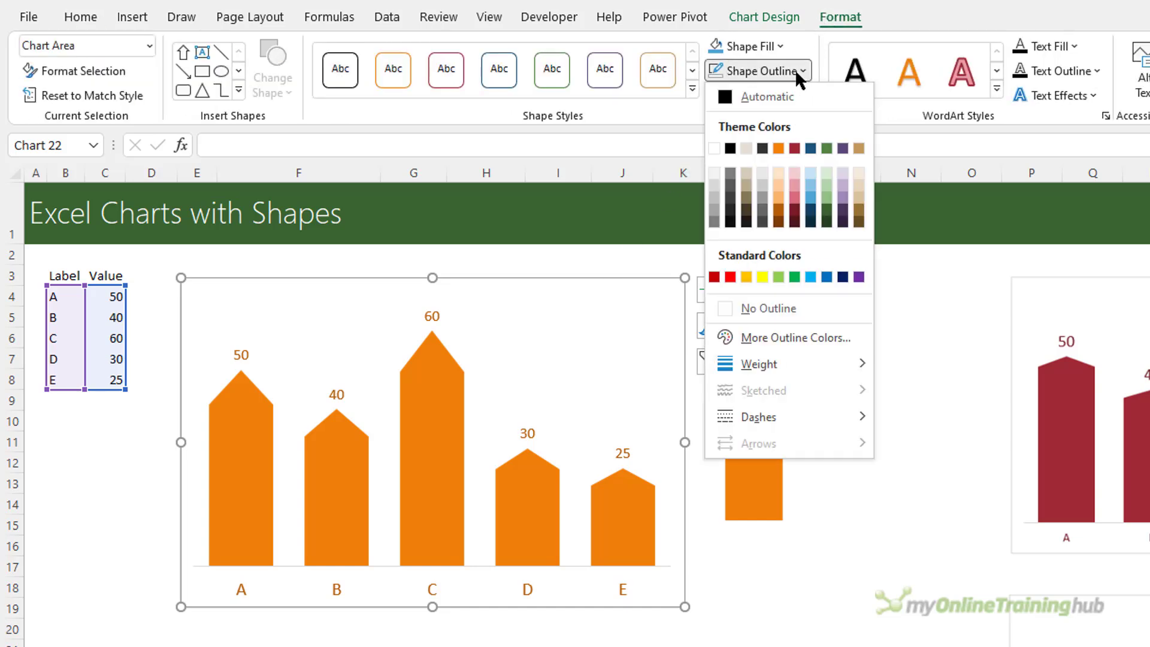
left_click(749, 307)
left_click(845, 357)
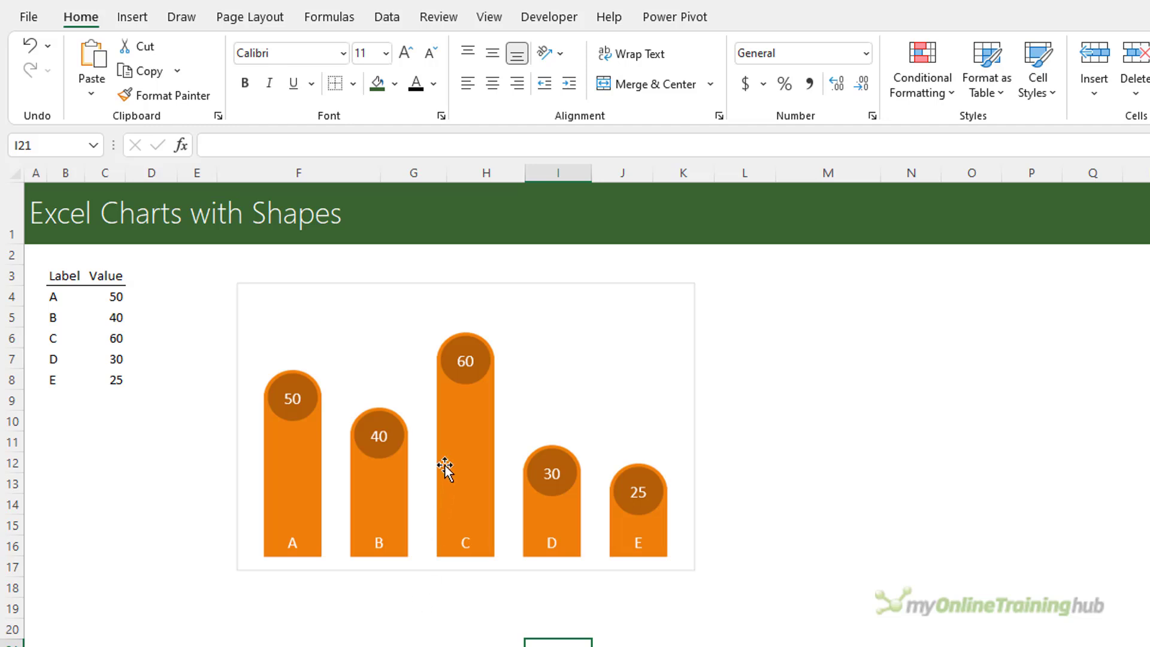
Drag the finished rounded-column example picture far right, past column P.
left_click_drag(445, 469, 1035, 436)
left_click_drag(929, 429, 1090, 447)
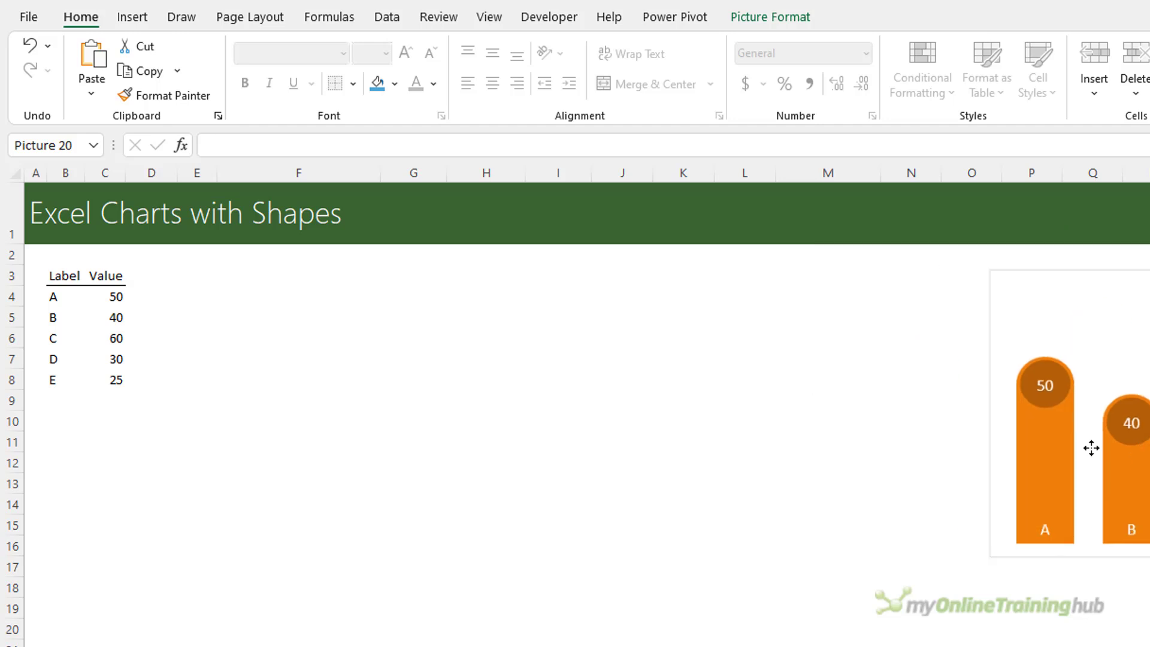
Add 'Column' and 'Circle' headers in D3:E3 with a bottom border.
left_click(333, 378)
left_click(154, 277)
type("Column")
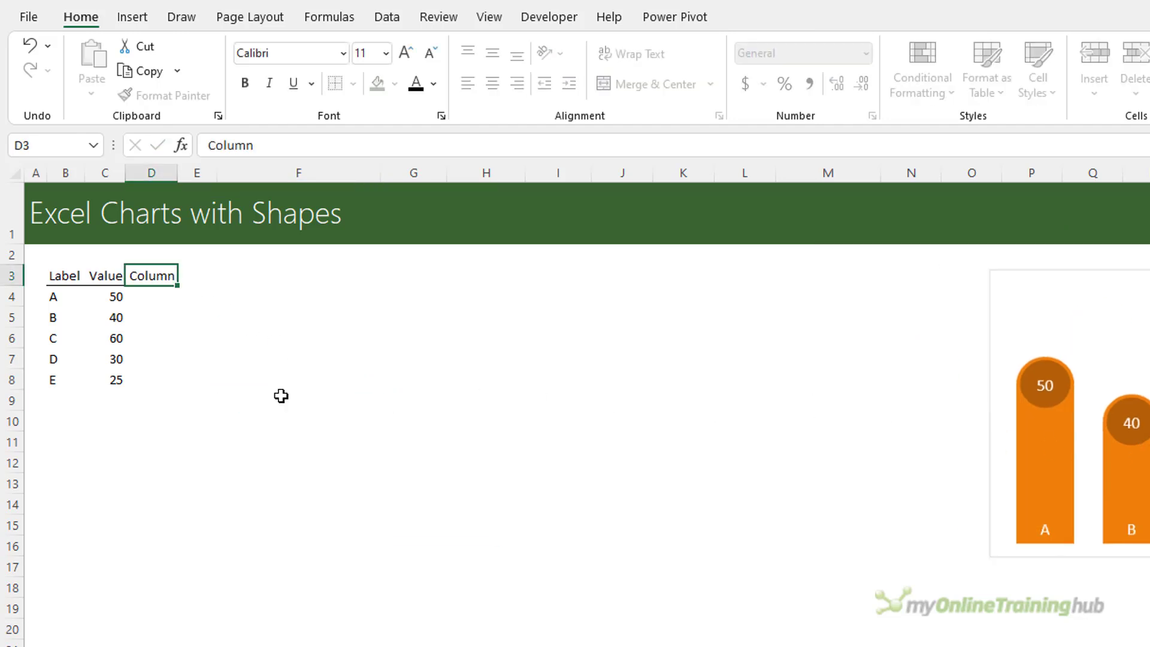
key("Tab")
type("Circle")
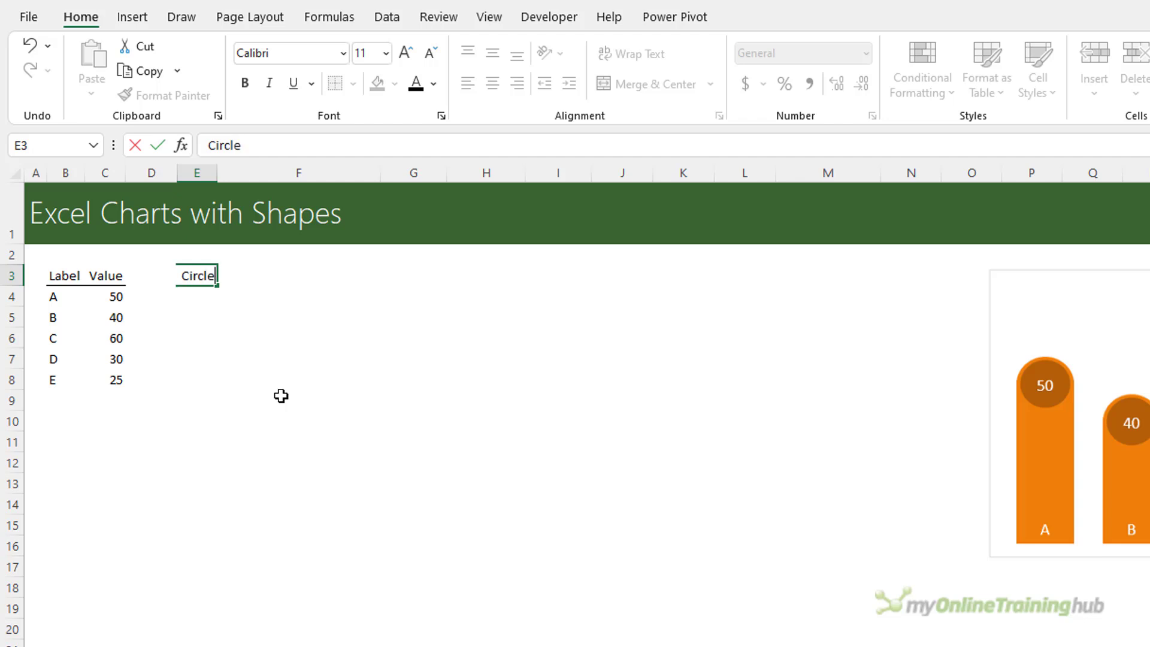
key("shift+Left")
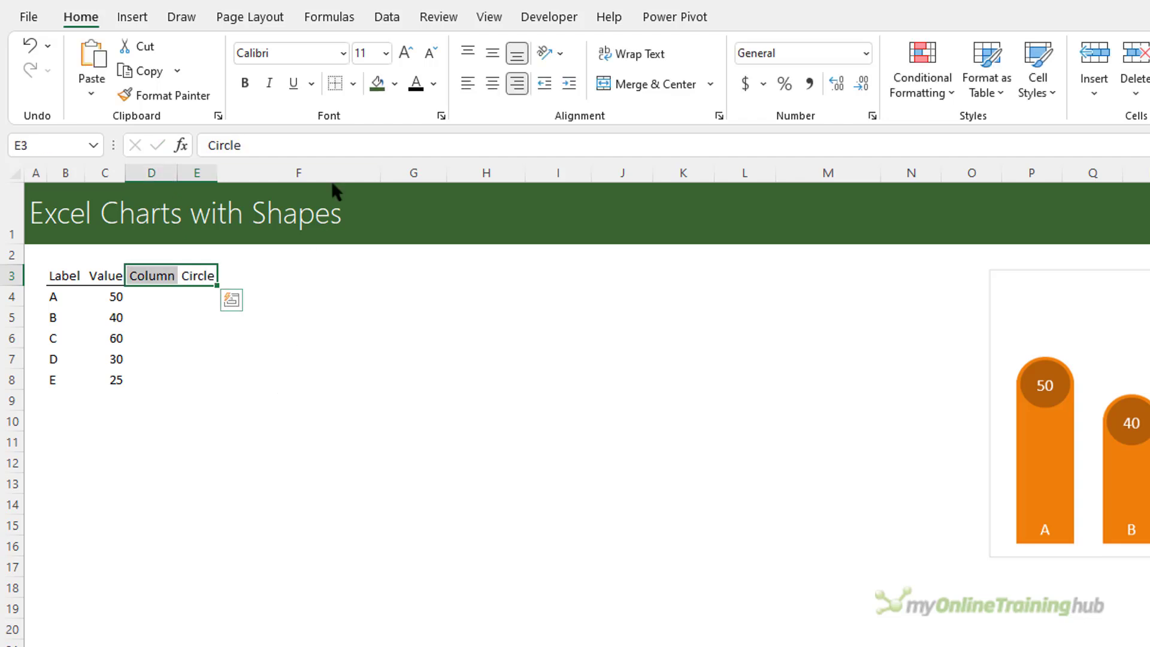
left_click(354, 83)
left_click(361, 132)
Fill E4:E8 with 15 for every label.
key("Down")
key("shift+Down")
key("shift+Down")
key("shift+Down")
key("shift+Down")
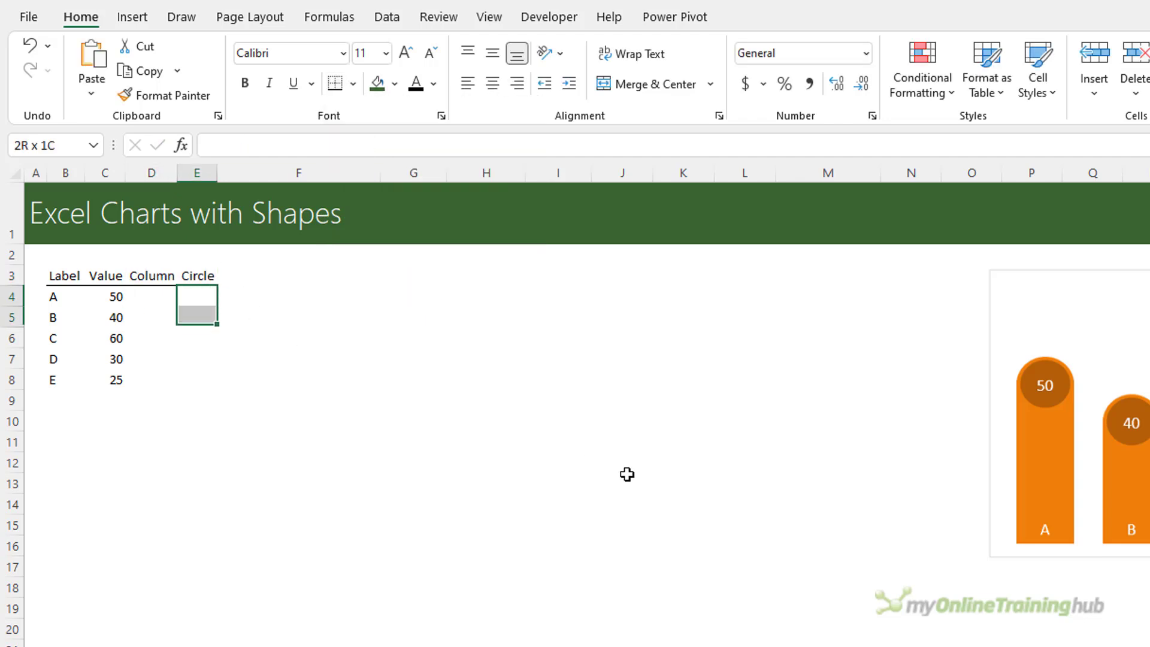
type("15")
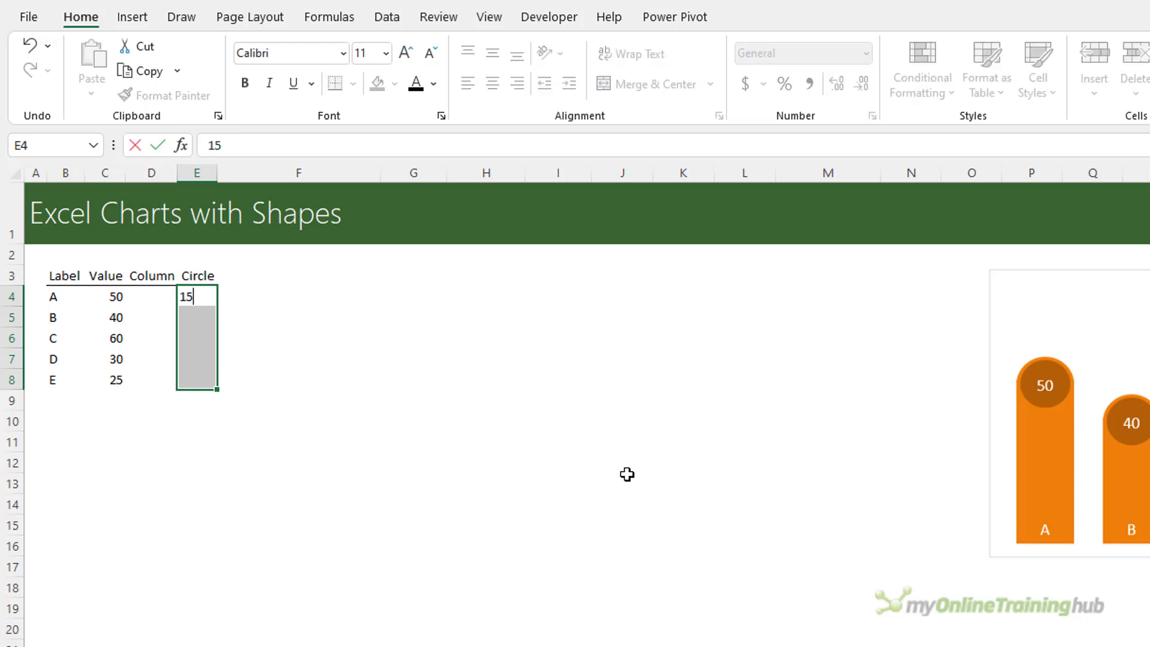
key("ctrl+Return")
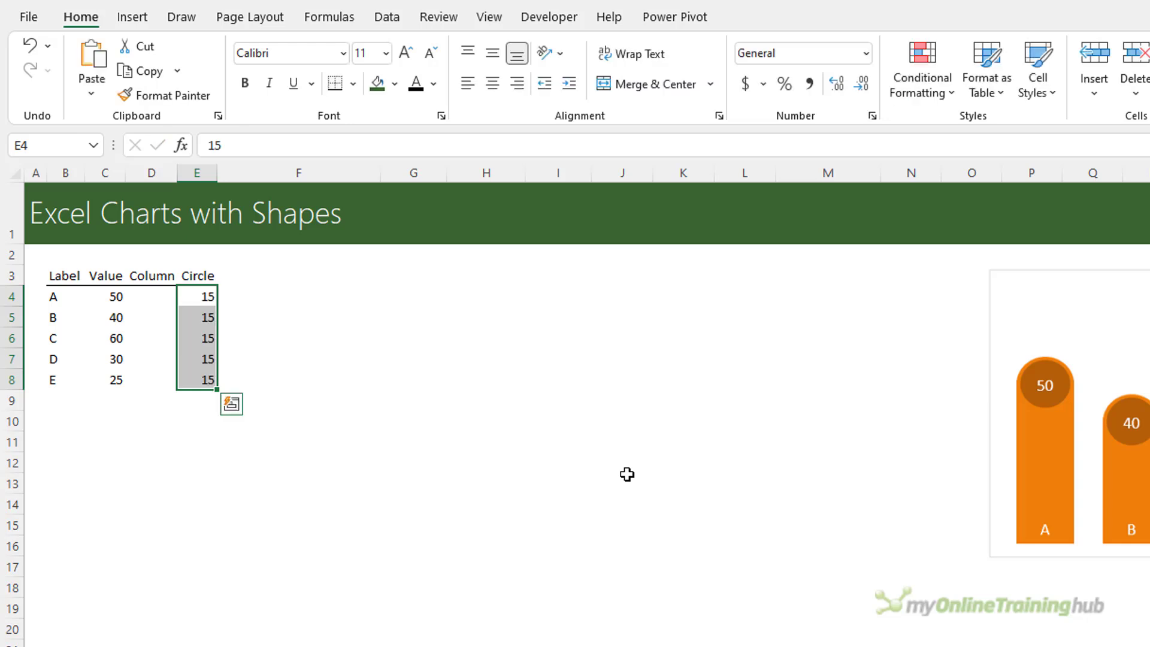
Enter =C4-E4 in D4 and fill it down to row 8.
key("Left")
type("=")
key("Left")
type("-")
key("Right")
key("ctrl+Return")
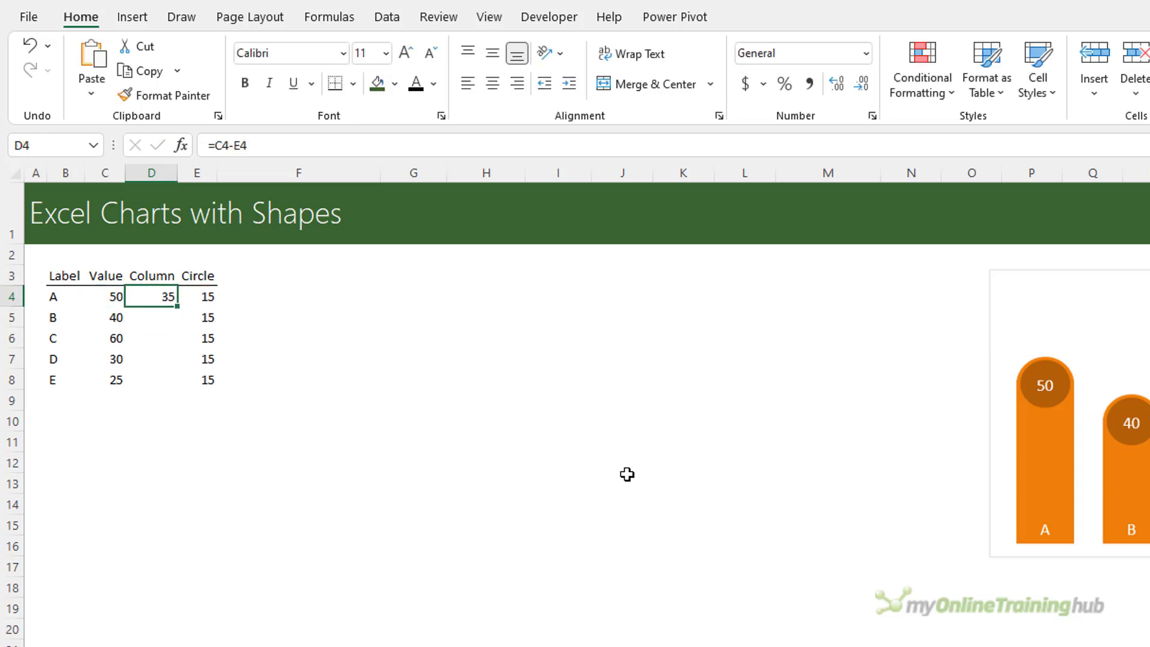
left_click_drag(179, 306, 206, 378)
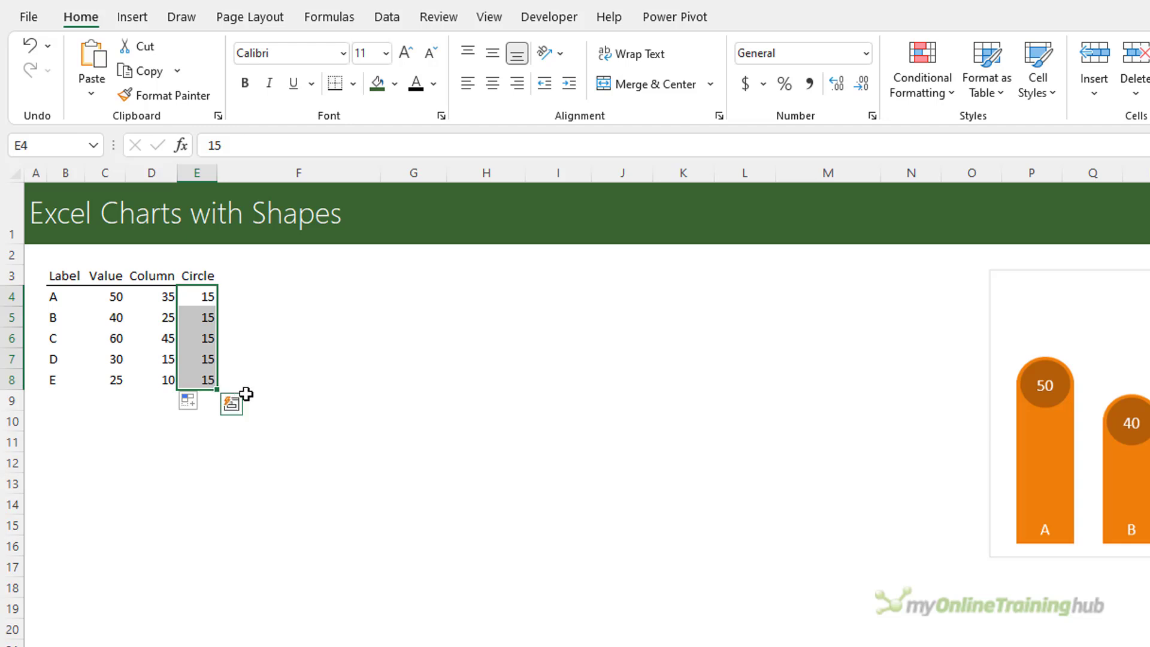
left_click(63, 277)
Insert a stacked column chart from B3:B8 and D3:E8 and place it beside the table.
left_click_drag(63, 278, 57, 332)
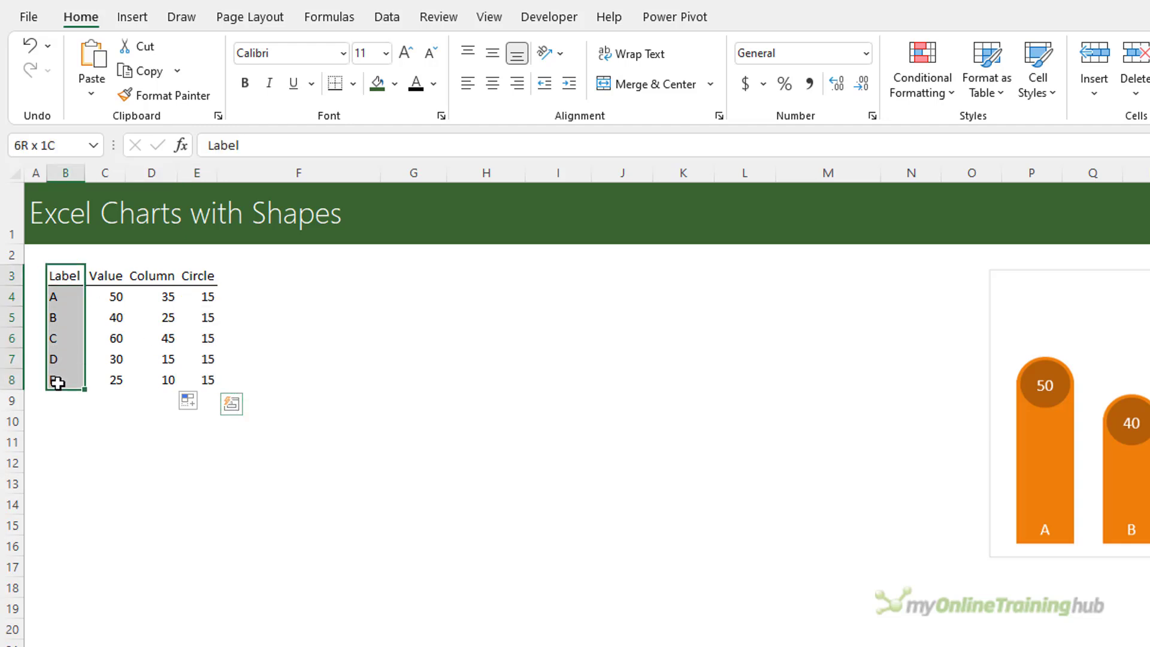
left_click_drag(157, 277, 199, 378)
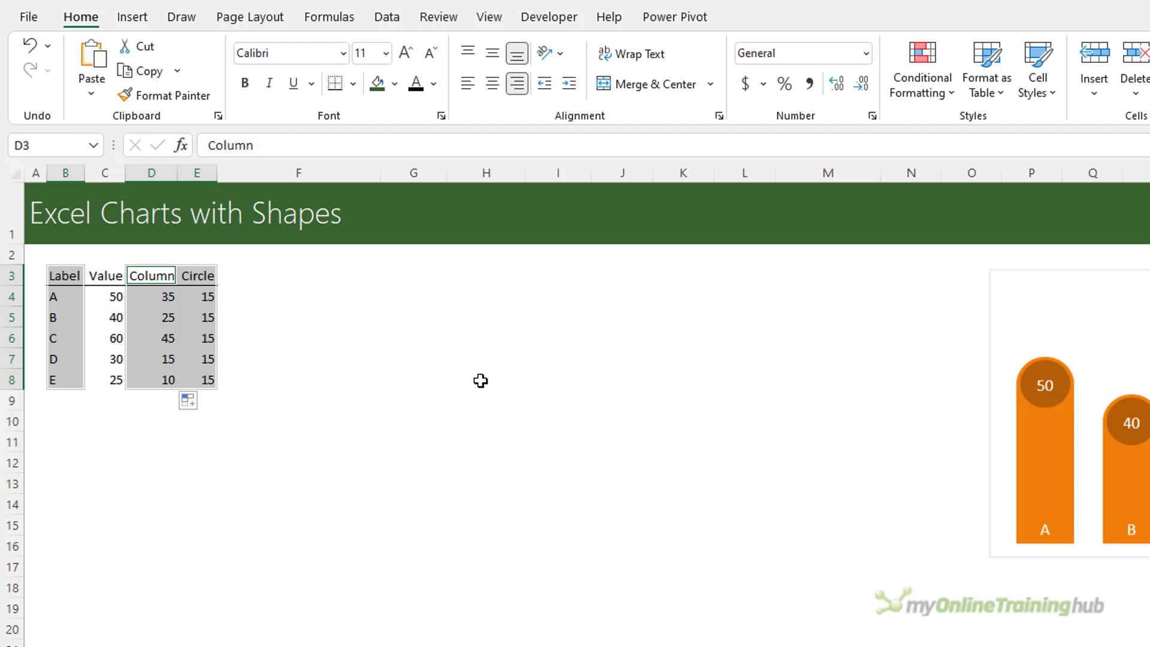
left_click(135, 17)
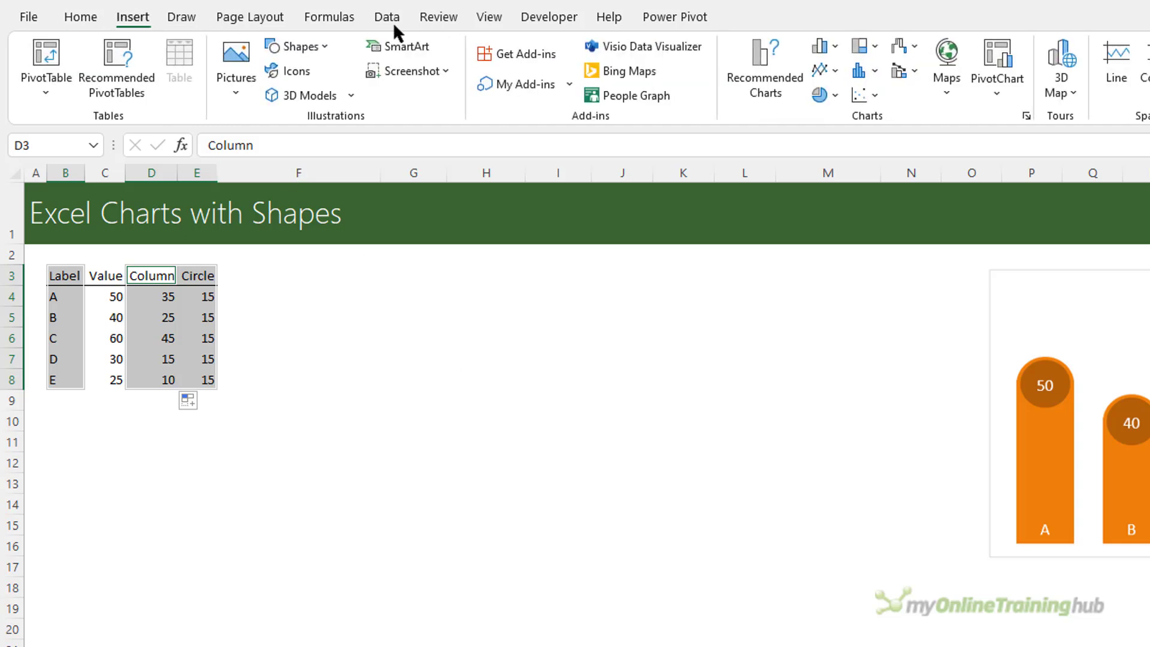
left_click(820, 54)
left_click(886, 111)
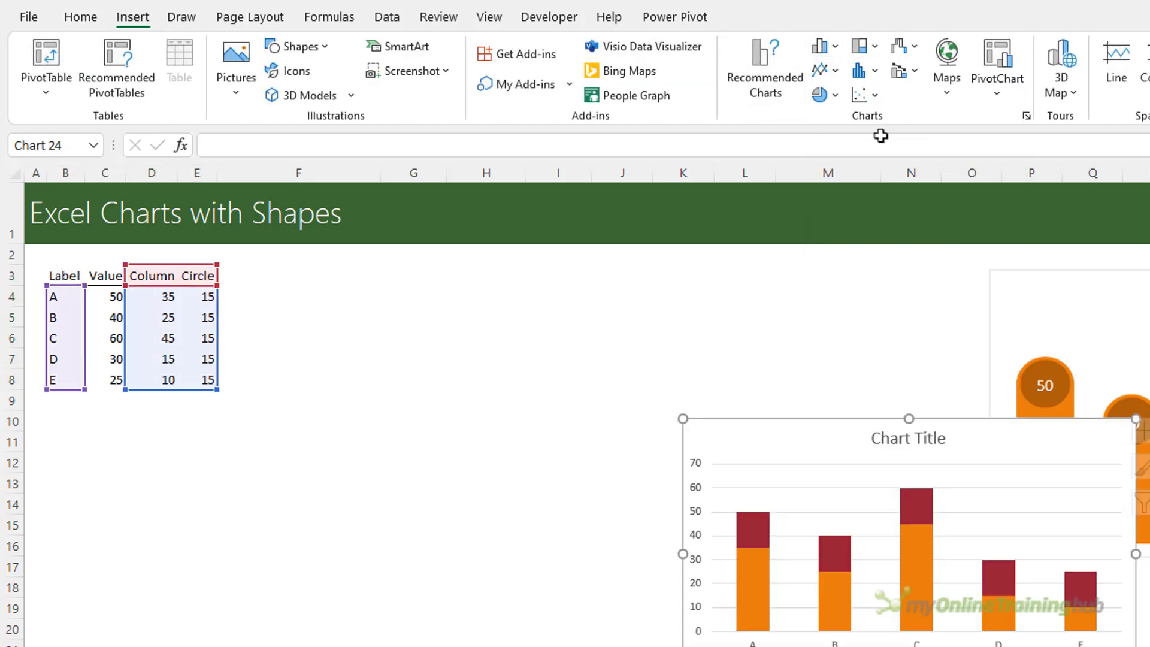
left_click_drag(788, 419, 376, 284)
Change the Column series gap width from 150% to 50%.
left_click(491, 405)
key("ctrl+1")
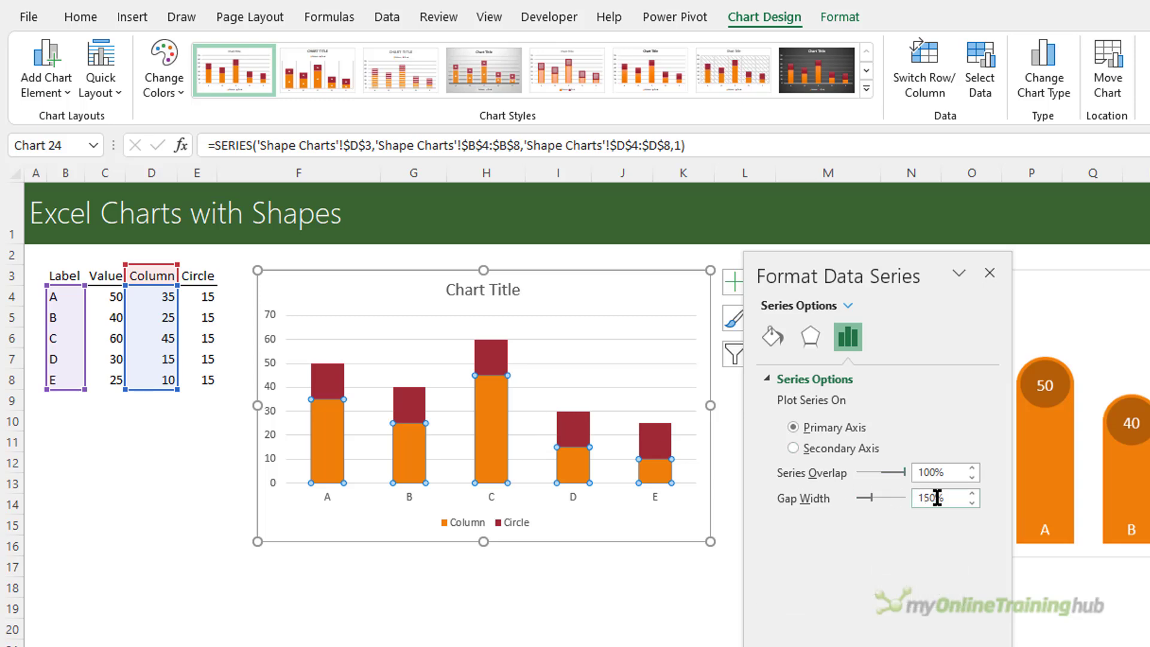
left_click_drag(907, 498, 954, 498)
type("50")
key("Return")
key("Escape")
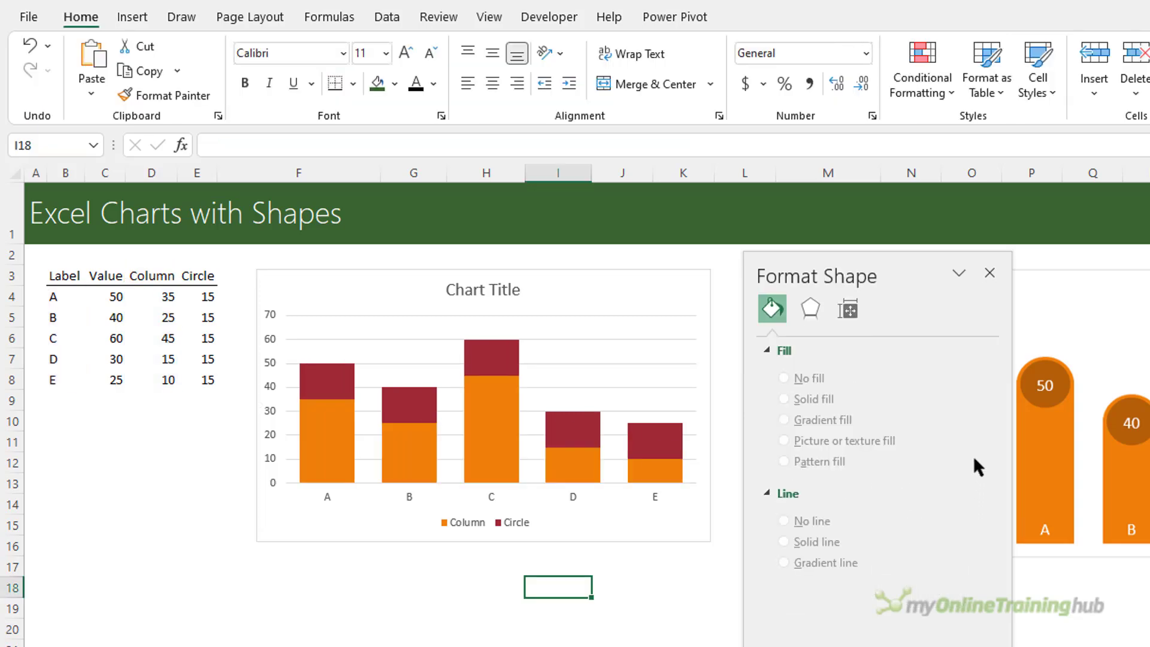
Draw a perfect orange circle with the Oval shape just below the data table.
left_click(988, 273)
left_click(141, 18)
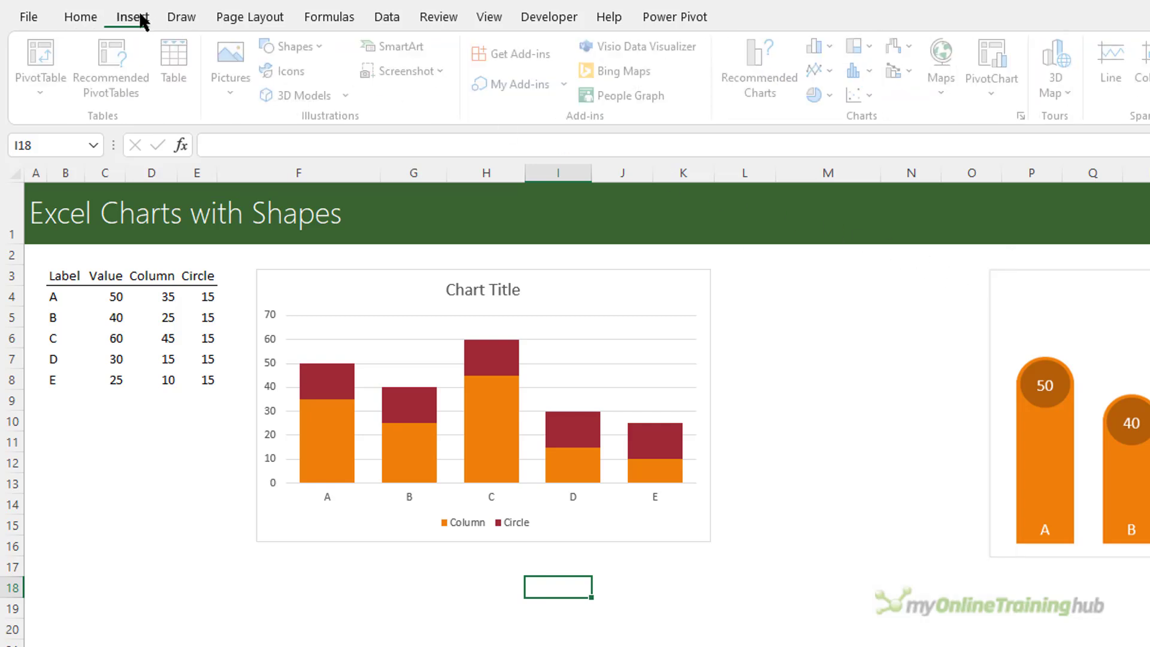
left_click(322, 42)
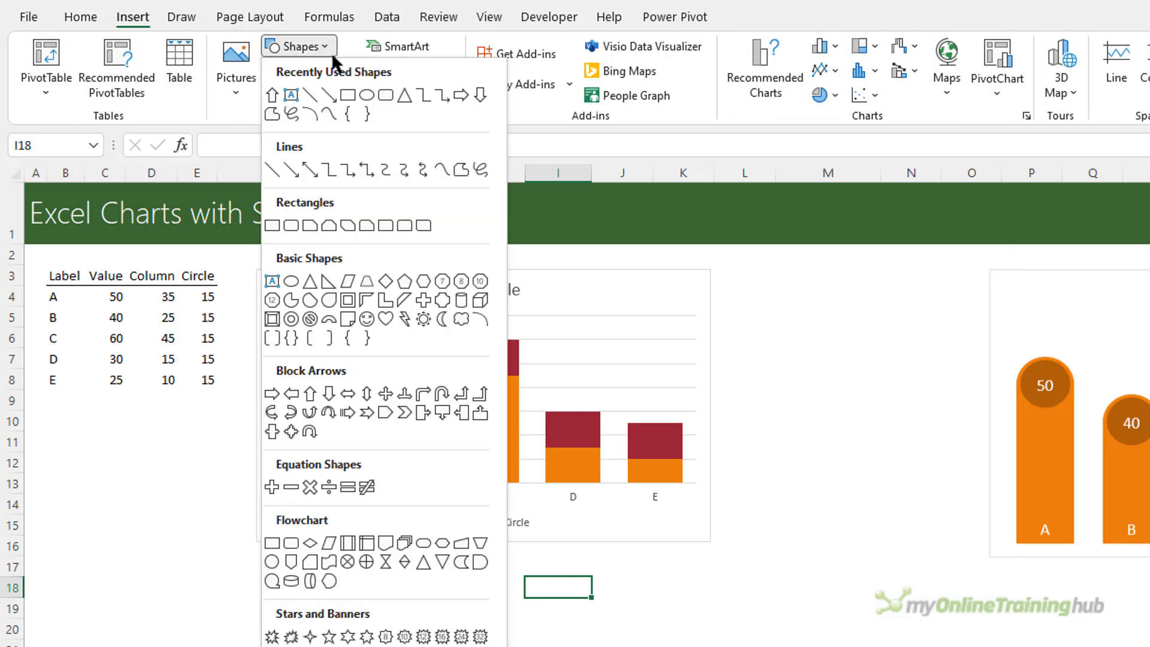
left_click(365, 95)
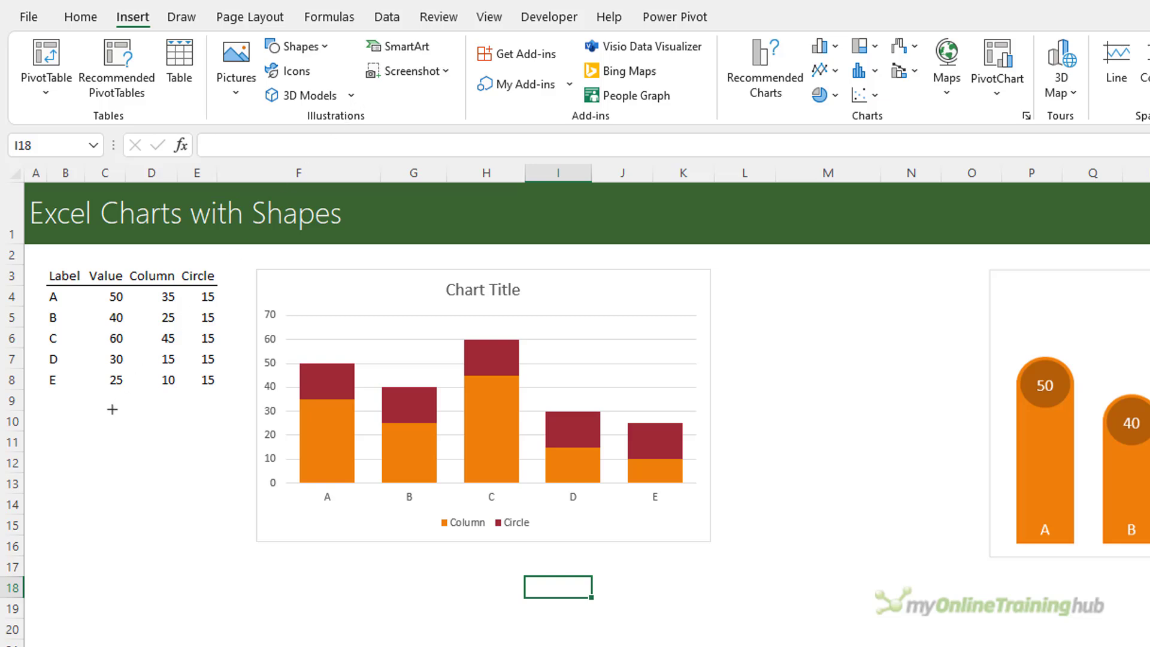
left_click_drag(109, 412, 164, 470)
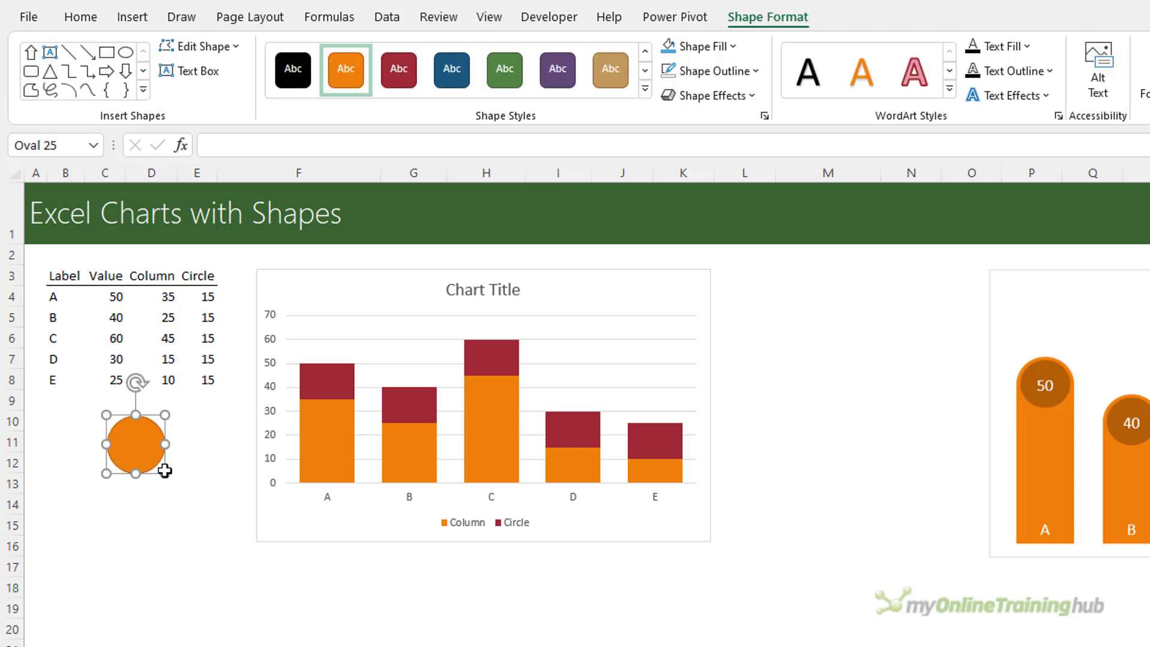
key("Escape")
Try pasting the circle onto the chart's Circle series, then undo it.
left_click(160, 462)
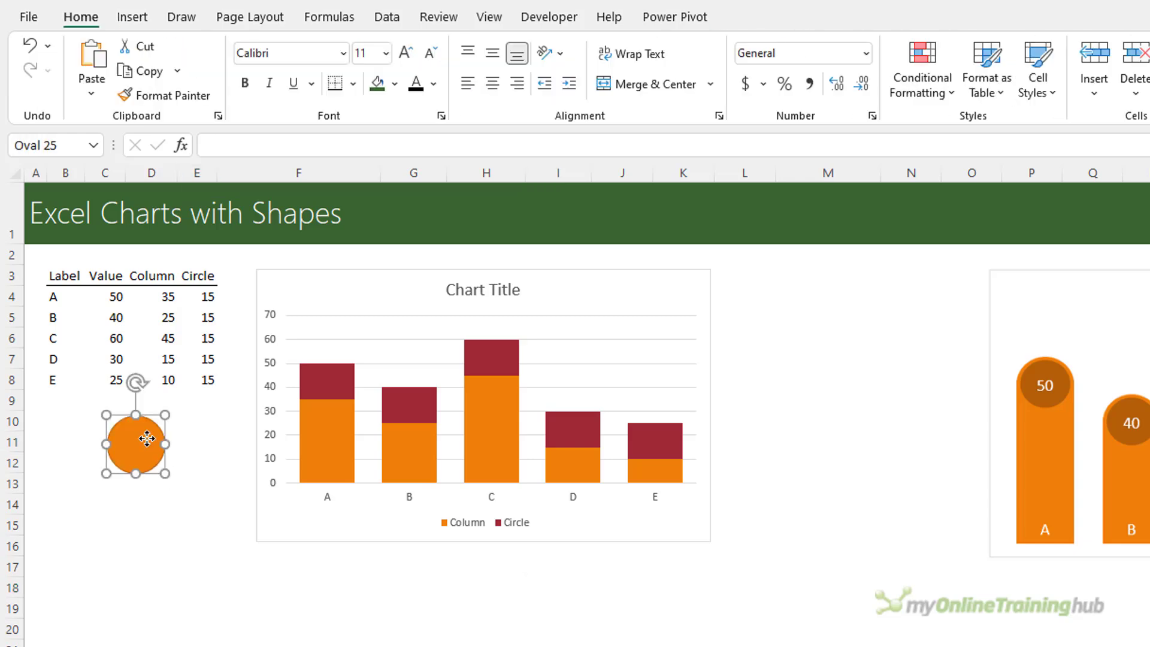
left_click(320, 379)
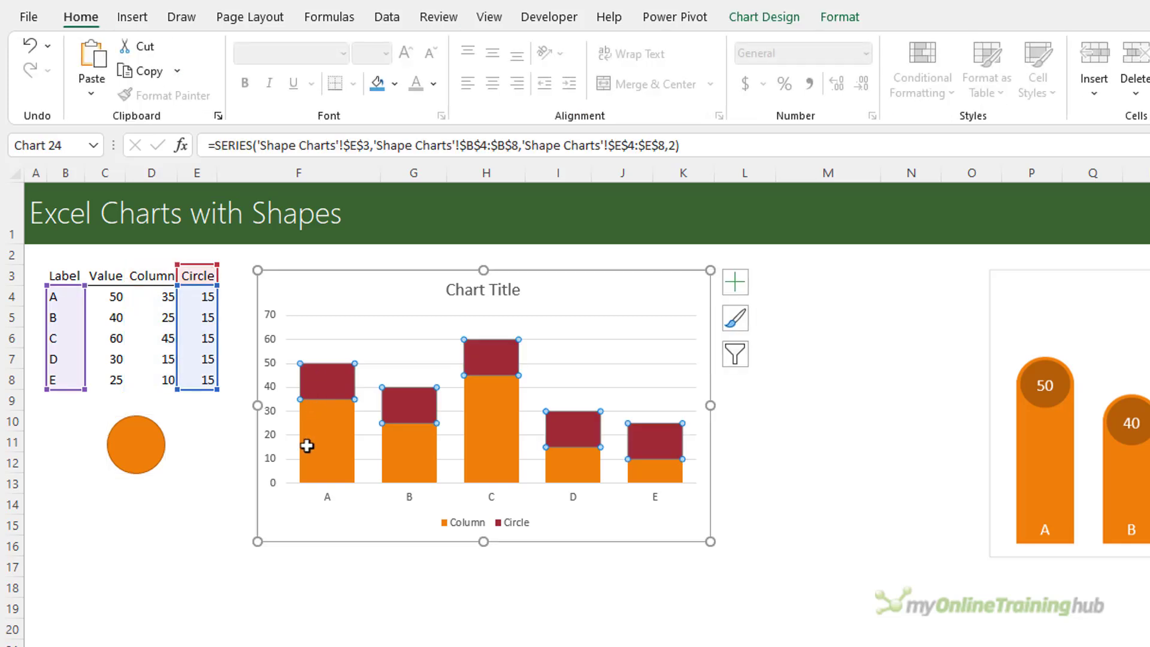
key("ctrl+v")
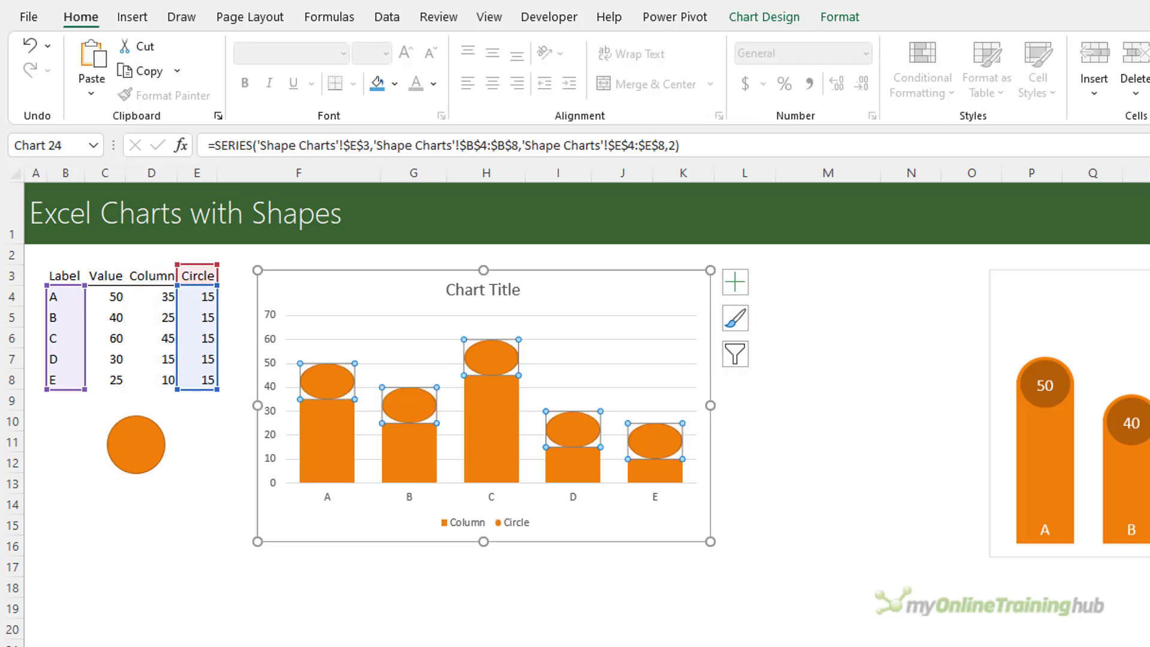
key("ctrl+z")
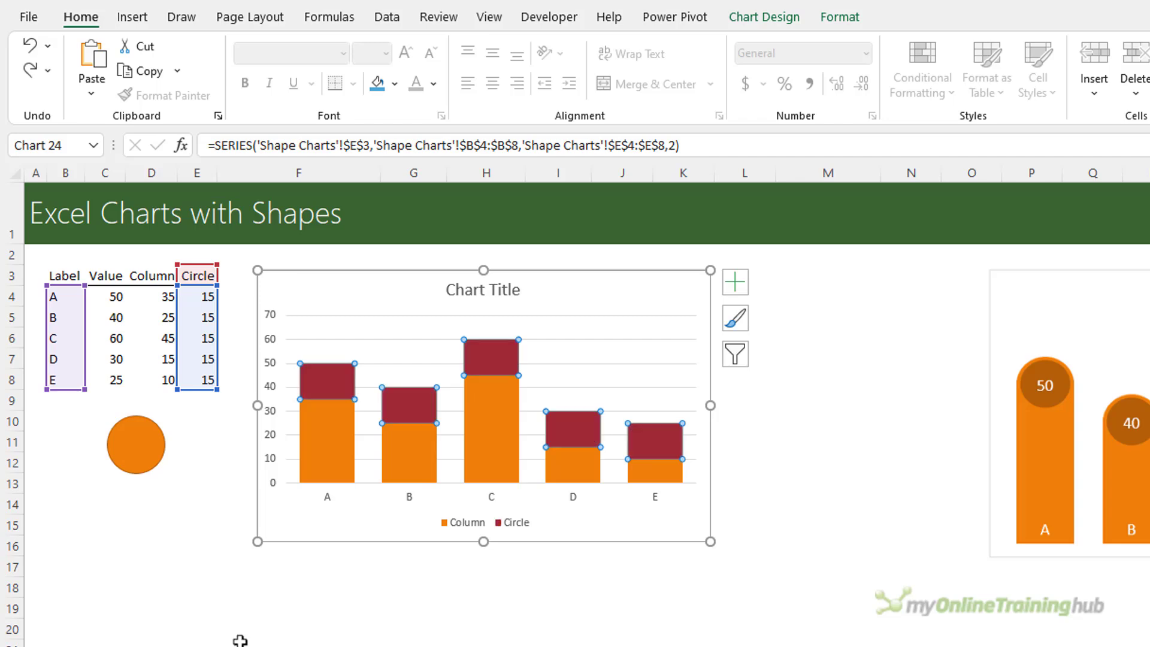
Draw an orange rectangle over the circle's lower half.
left_click(201, 586)
left_click(132, 16)
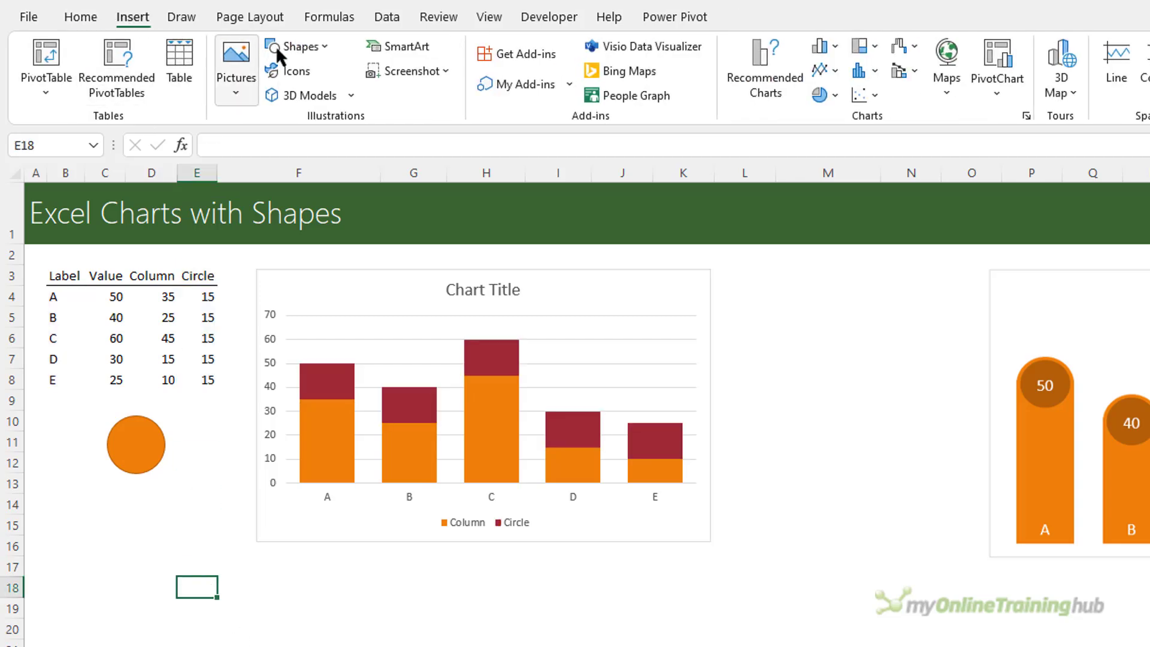
left_click(285, 48)
left_click(360, 101)
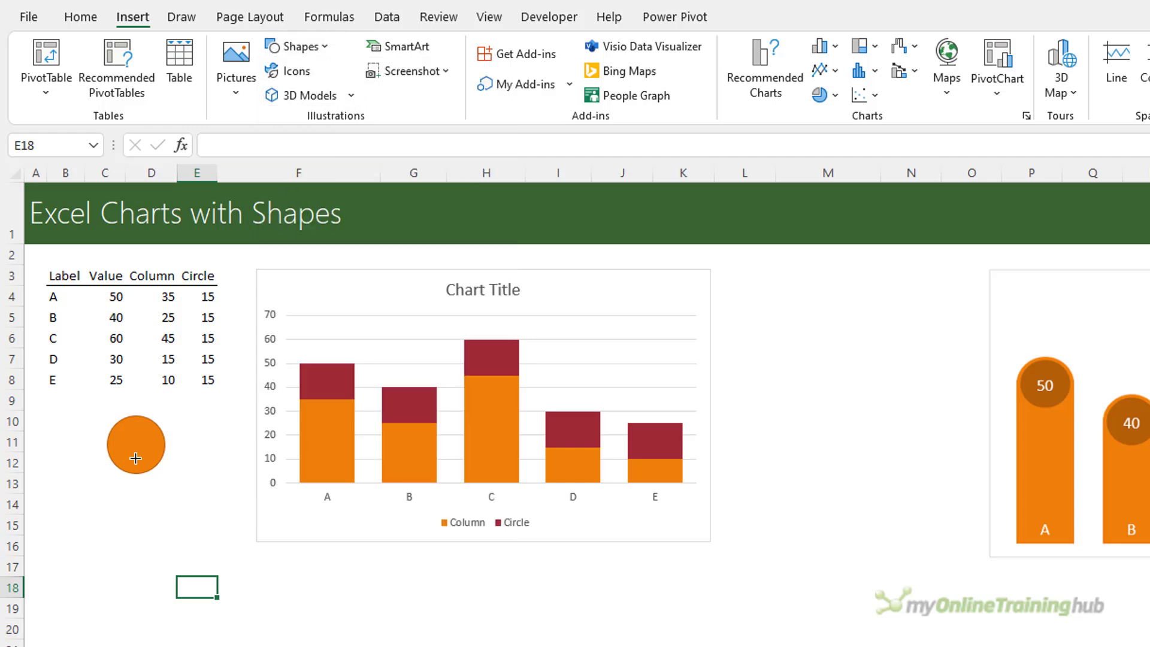
mouse_move(135, 458)
left_mouse_down()
mouse_move(165, 483)
mouse_move(136, 458)
left_mouse_up()
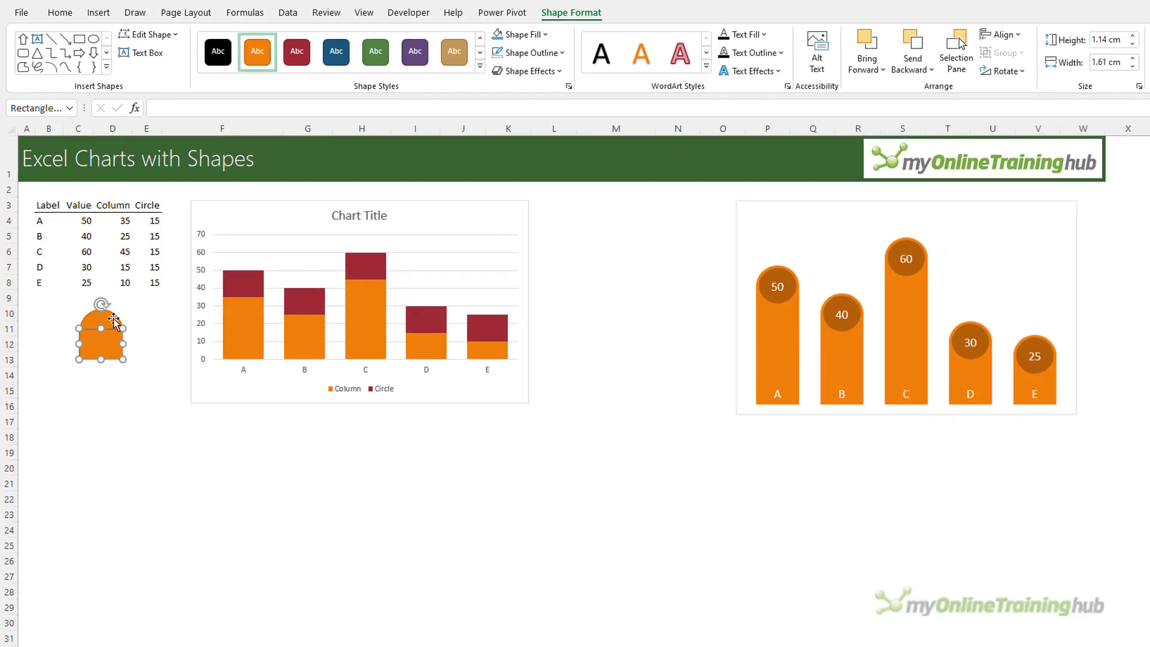
Size the circle to 1.61 cm high and wide to match the rectangle.
left_click(113, 319)
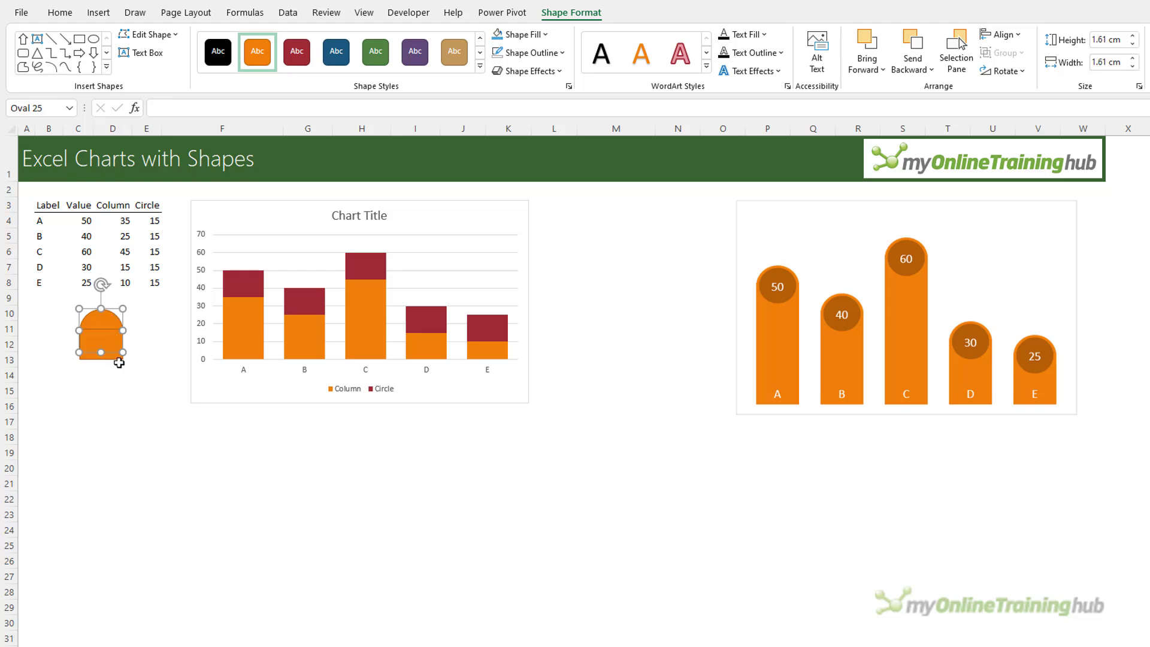
left_click(1100, 63)
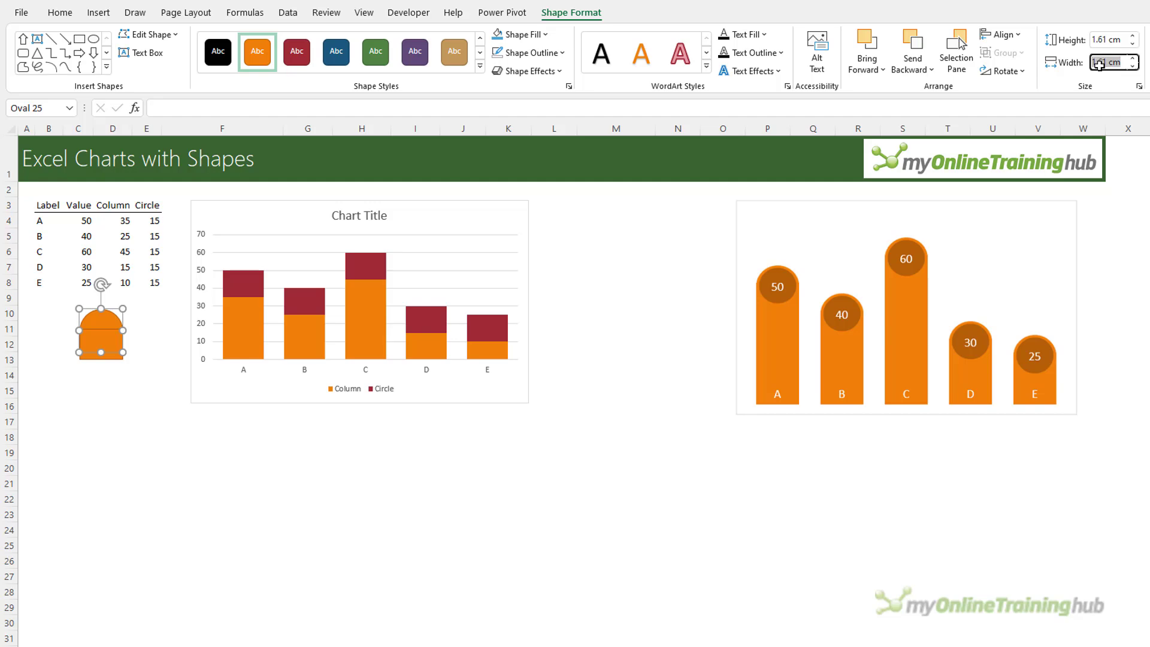
left_click(139, 408)
Fill the circle with a darker orange and give it a 3 pt orange outline.
left_click(112, 319)
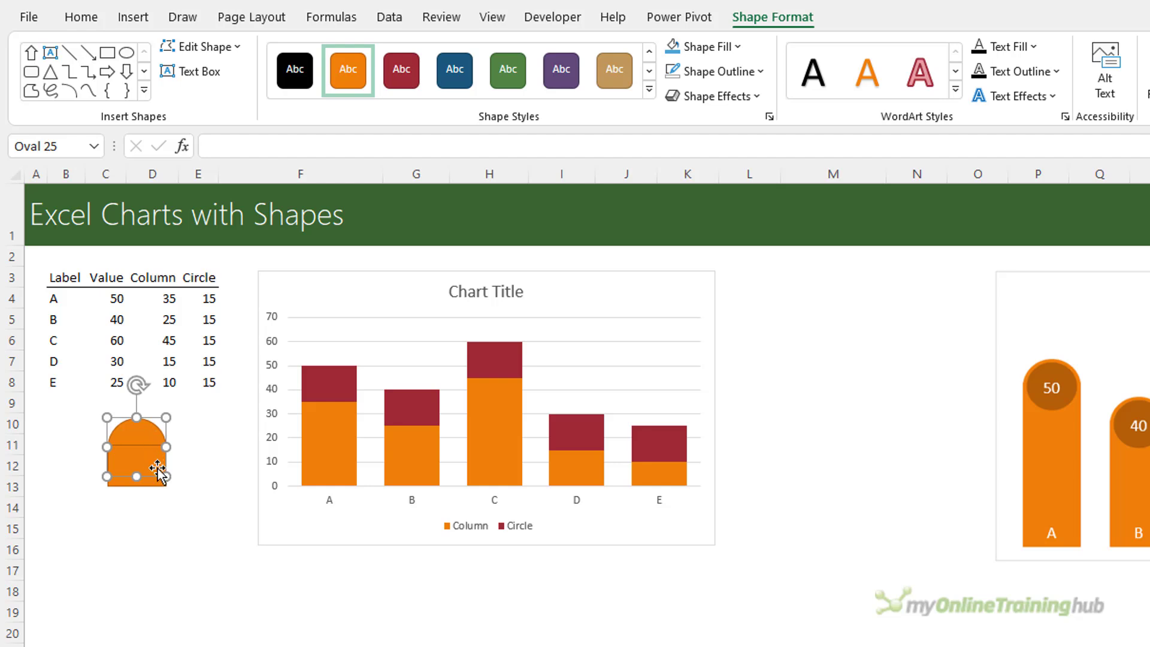
left_click(746, 52)
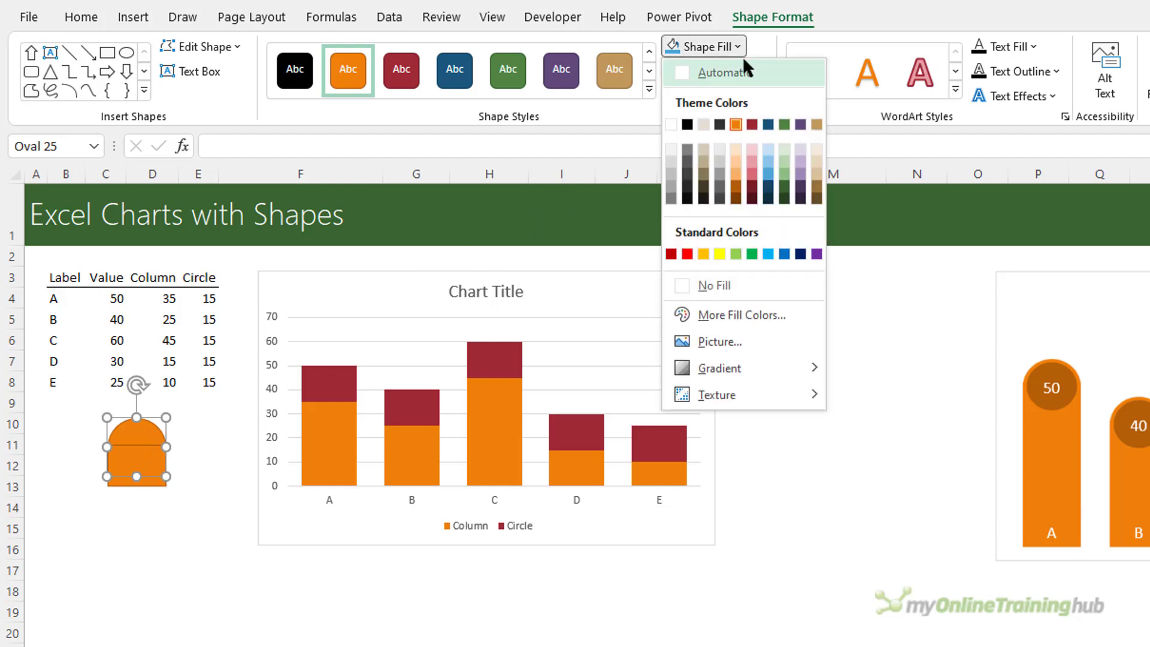
left_click(734, 186)
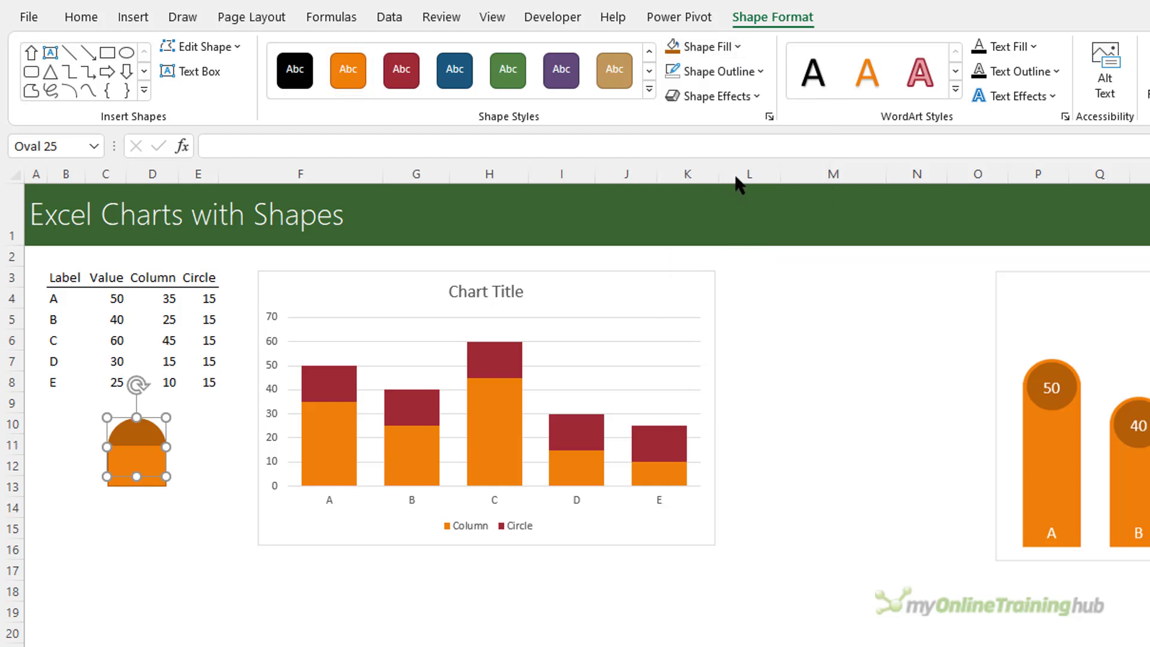
left_click(716, 71)
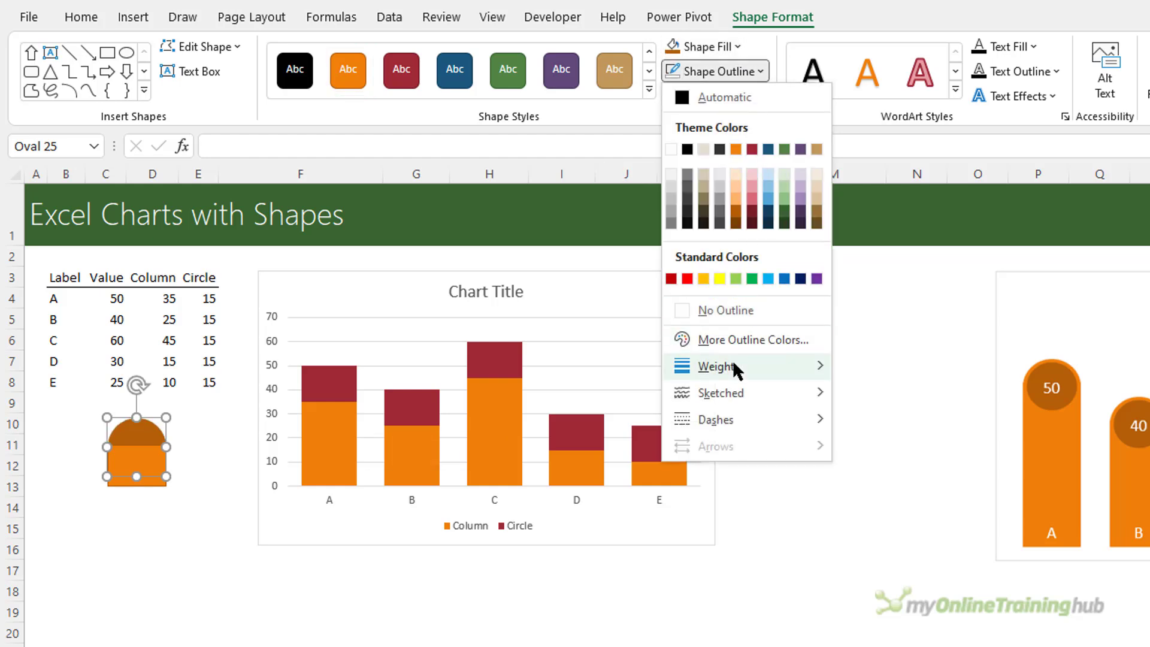
mouse_move(736, 369)
left_click(925, 517)
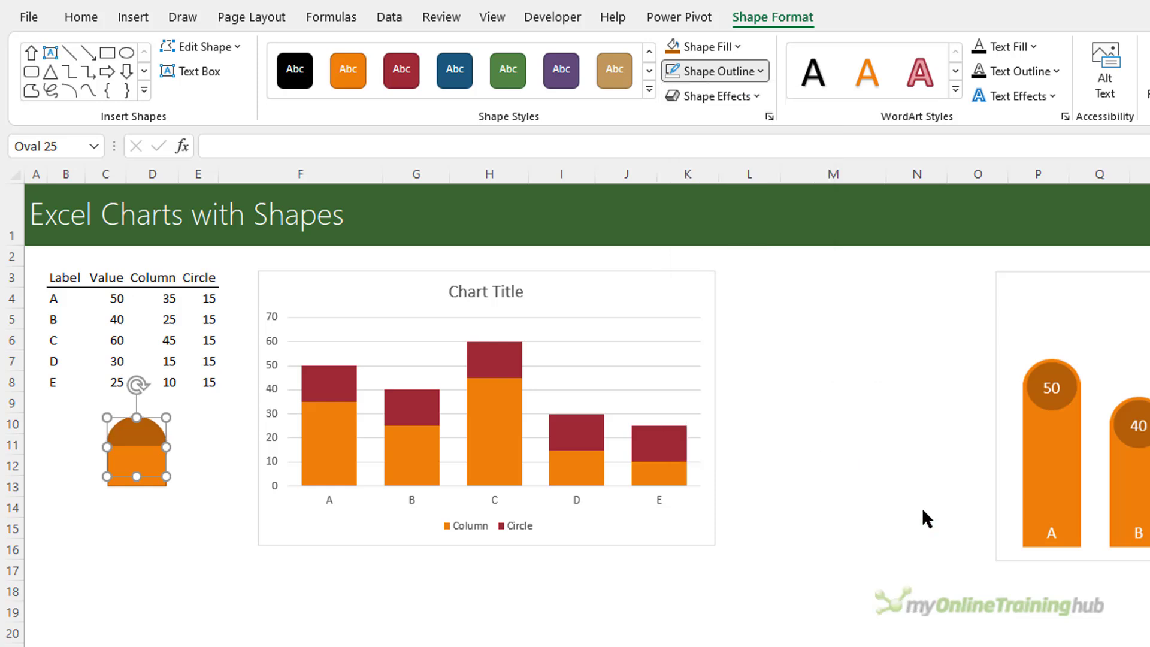
left_click(757, 71)
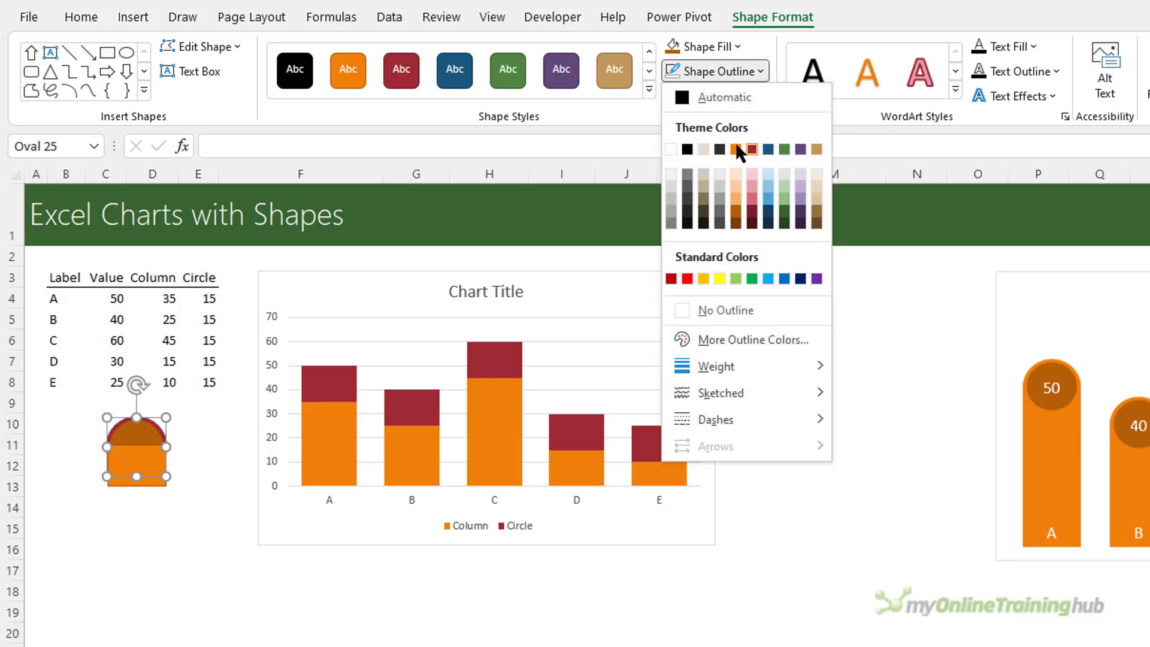
left_click(736, 148)
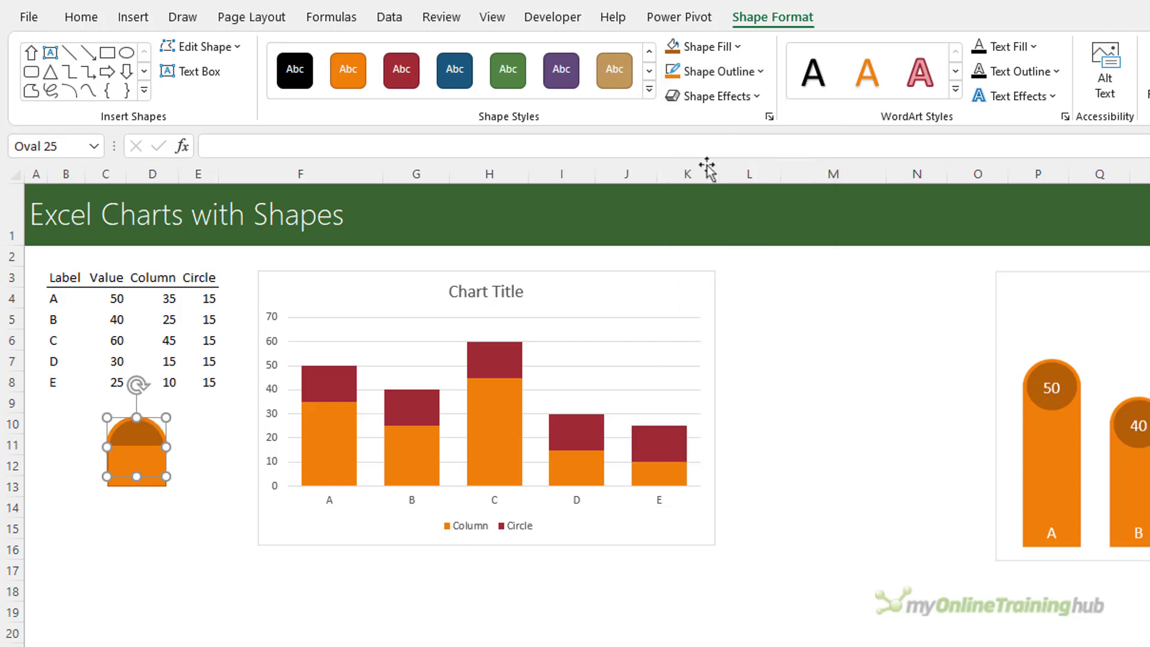
left_click(197, 492)
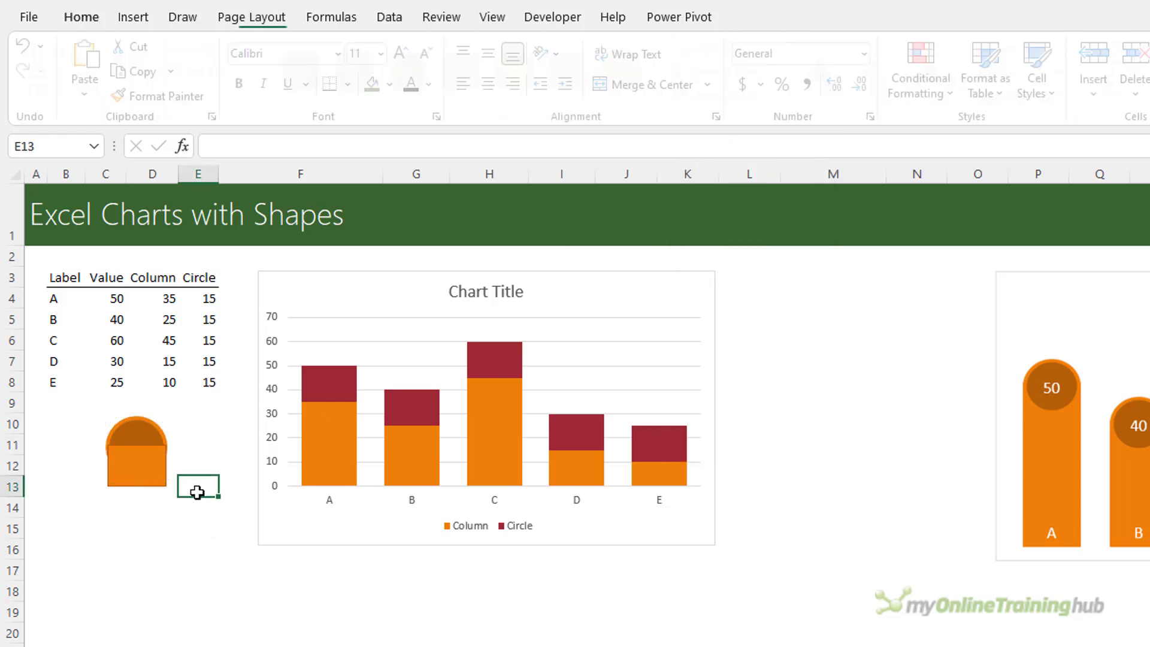
Give the orange rectangle the same 3 pt orange outline.
left_click(153, 472)
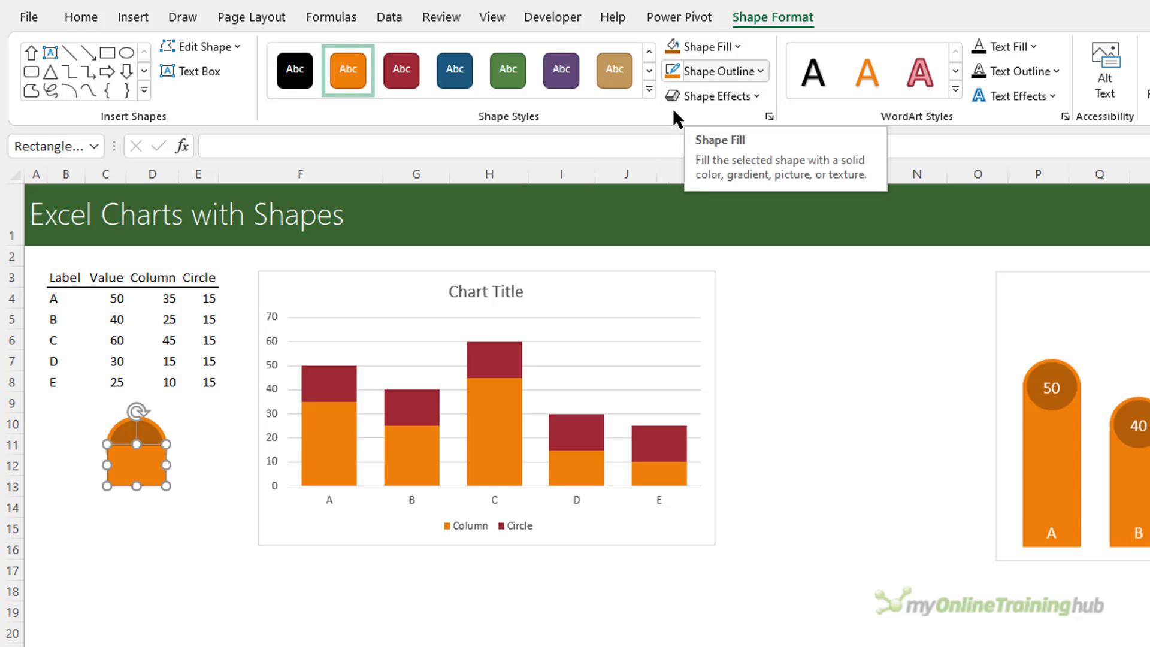
left_click(746, 67)
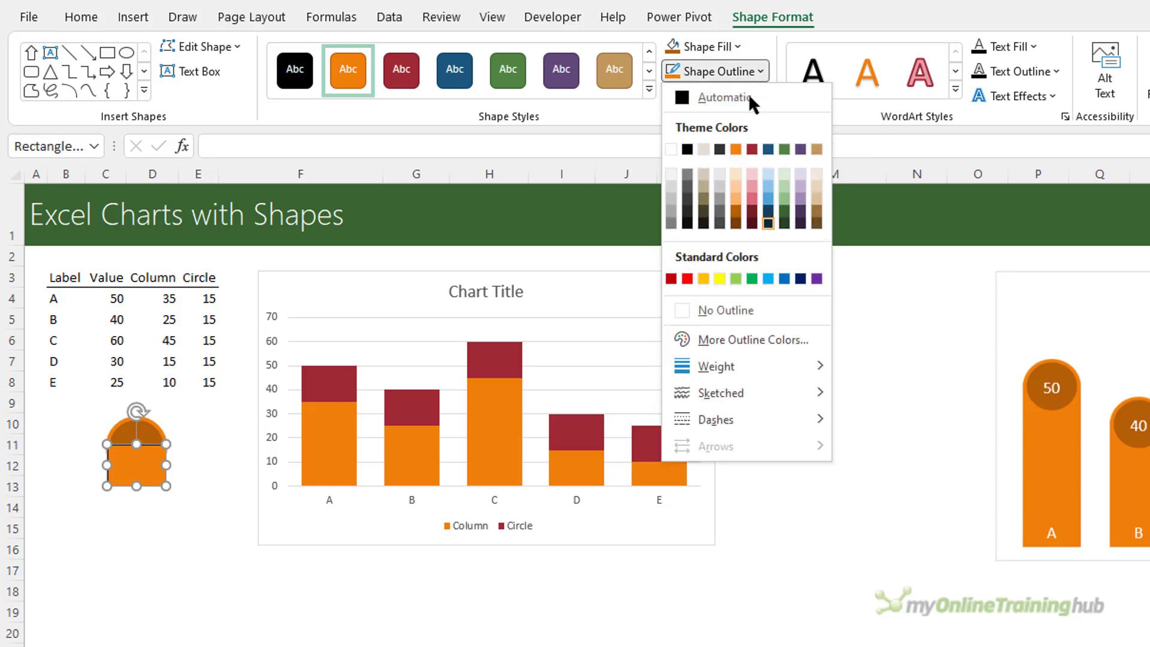
mouse_move(766, 368)
left_click(935, 516)
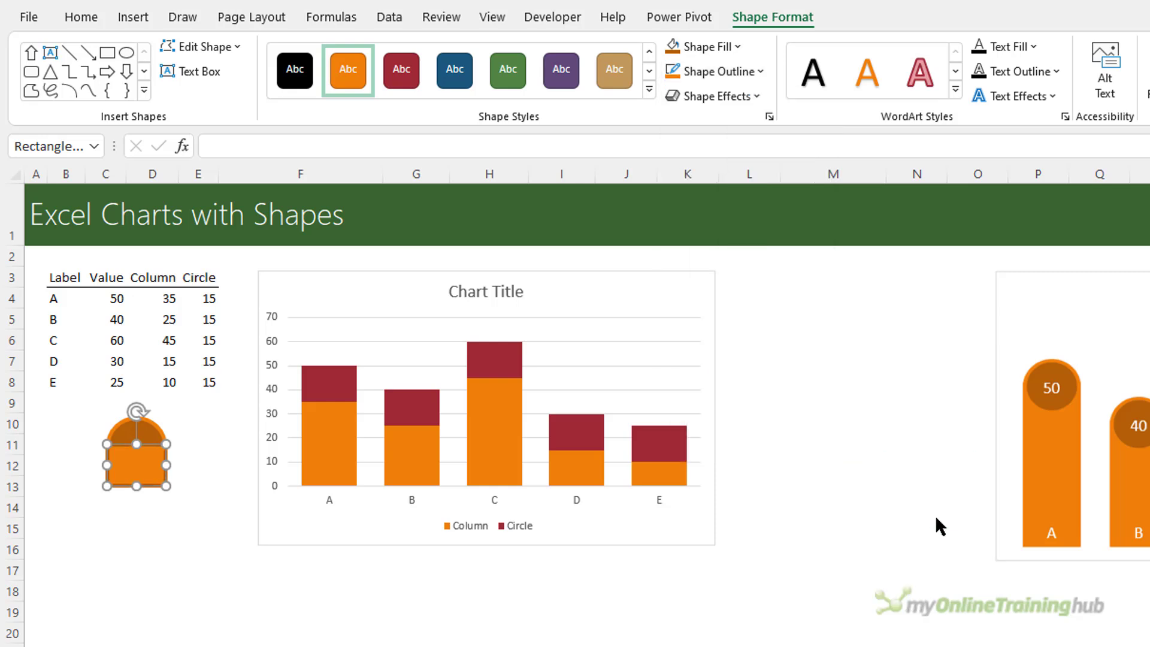
left_click(746, 73)
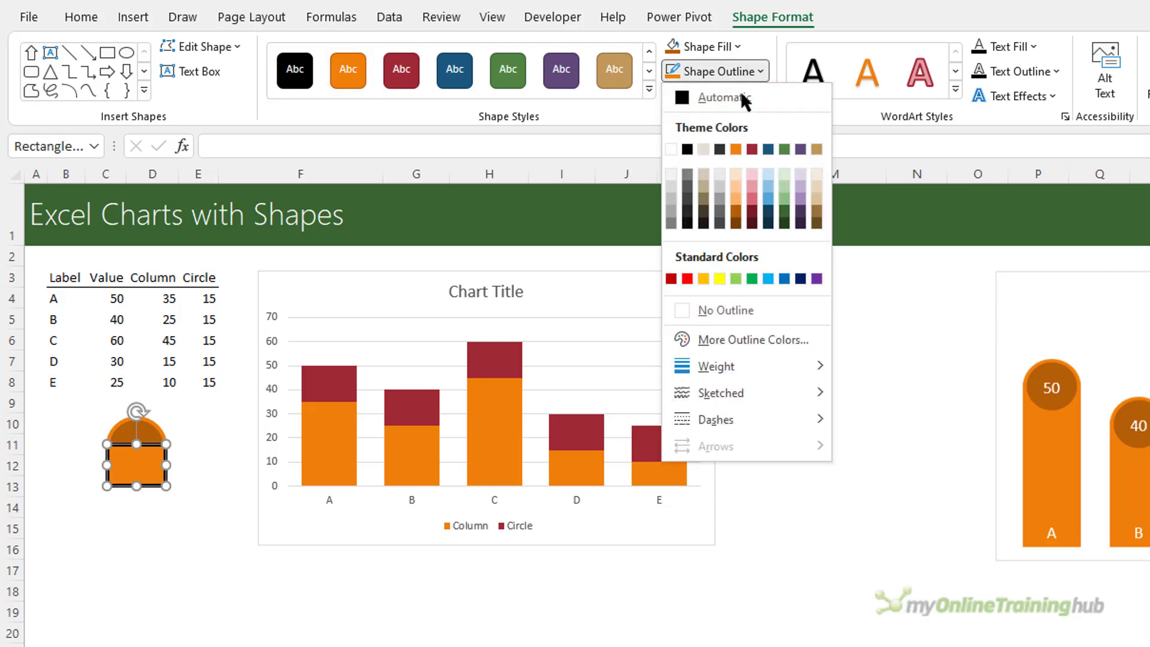
left_click(737, 150)
left_click(217, 524)
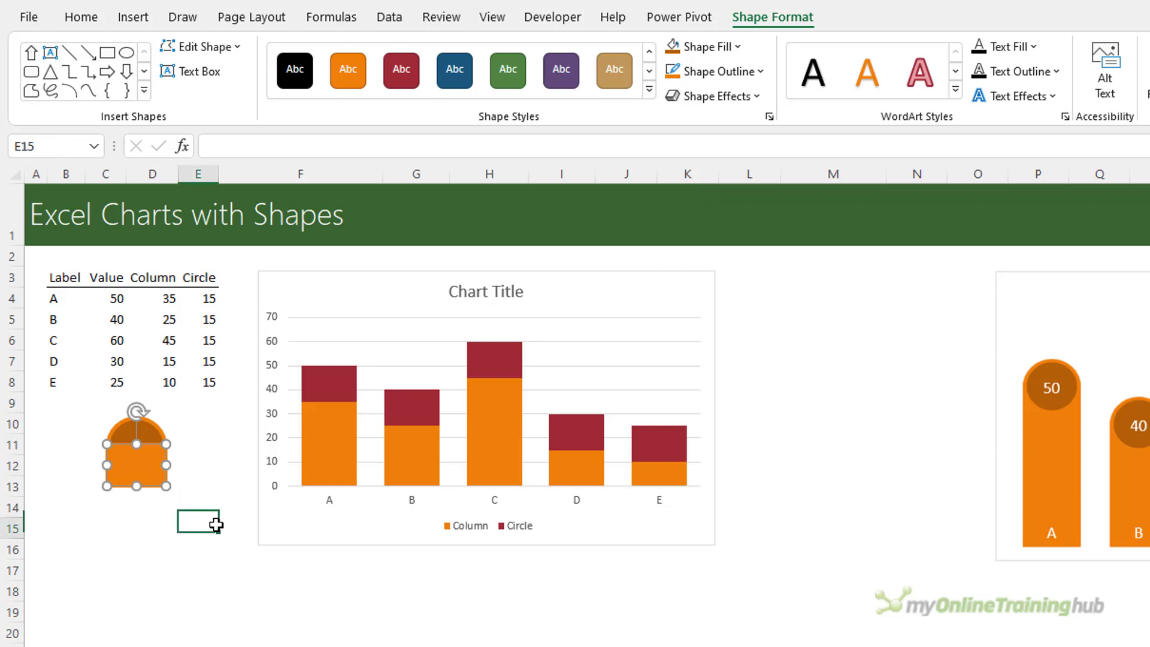
Bring the dark circle forward over the rectangle, then group both shapes into one object.
left_click(134, 437)
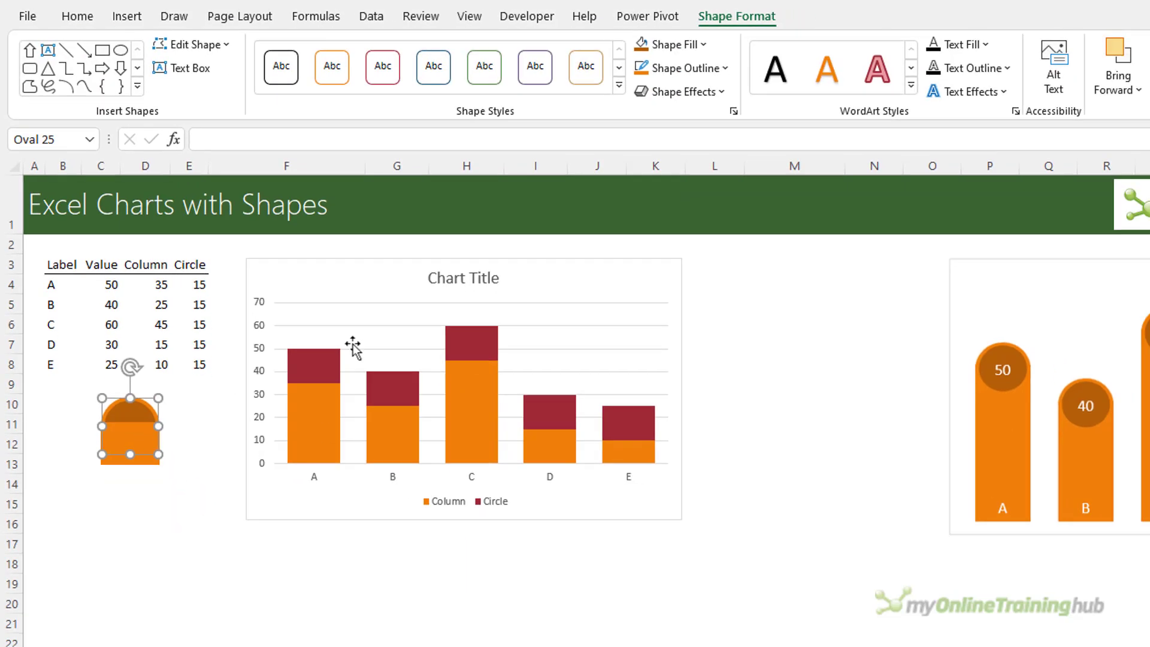
left_click(1021, 82)
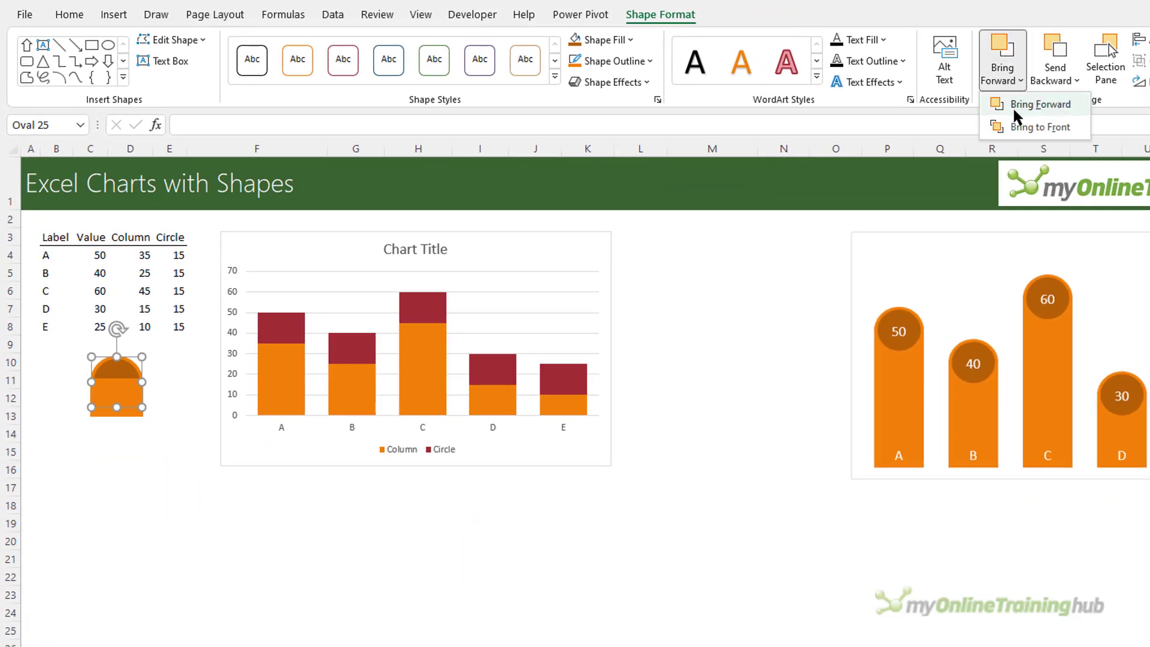
left_click(1040, 104)
left_click(137, 412, "ctrl")
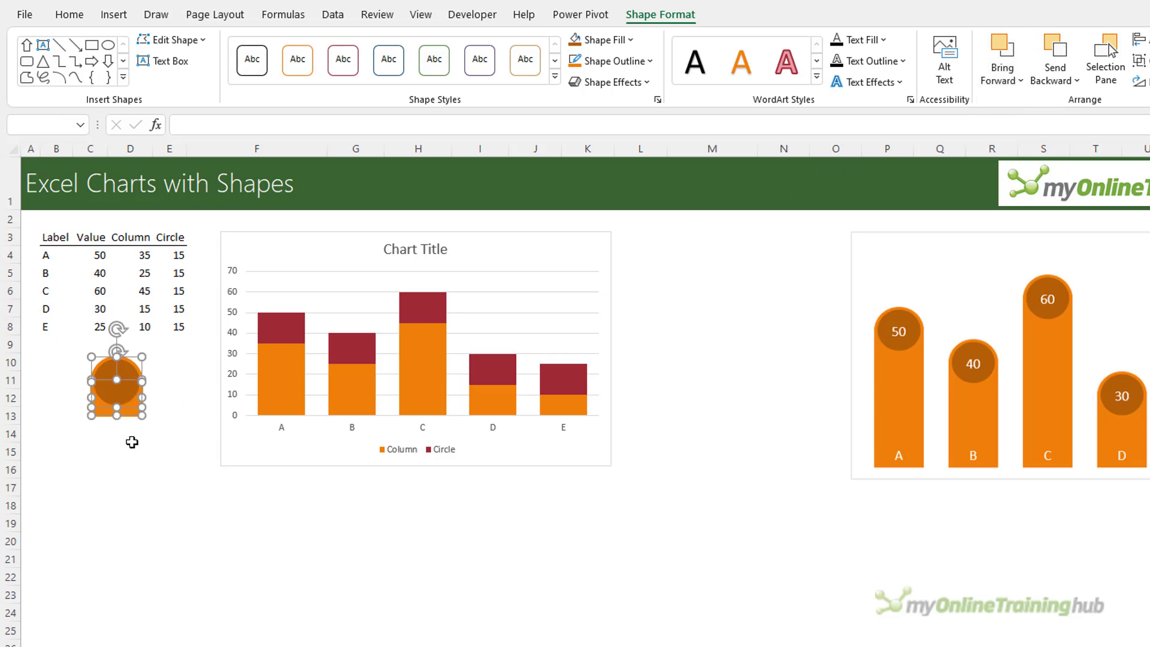
left_click(1144, 61)
left_click(1126, 70)
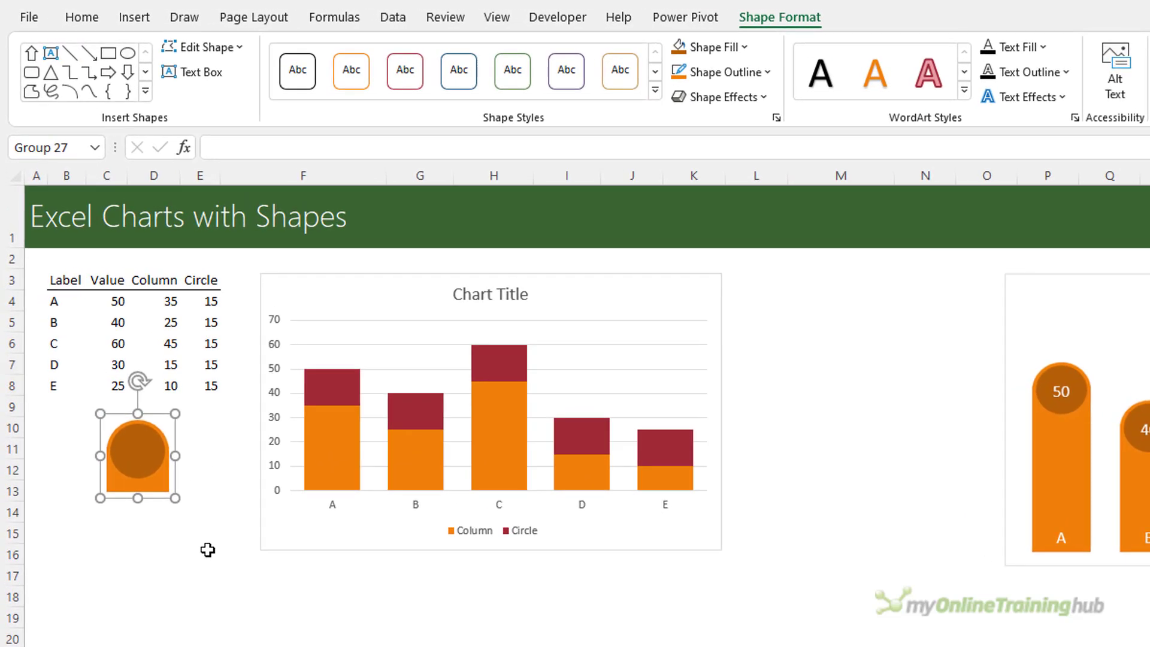
Paste the copied circle group into the Circle series and stretch the chart taller.
key("ctrl+c")
left_click(317, 380)
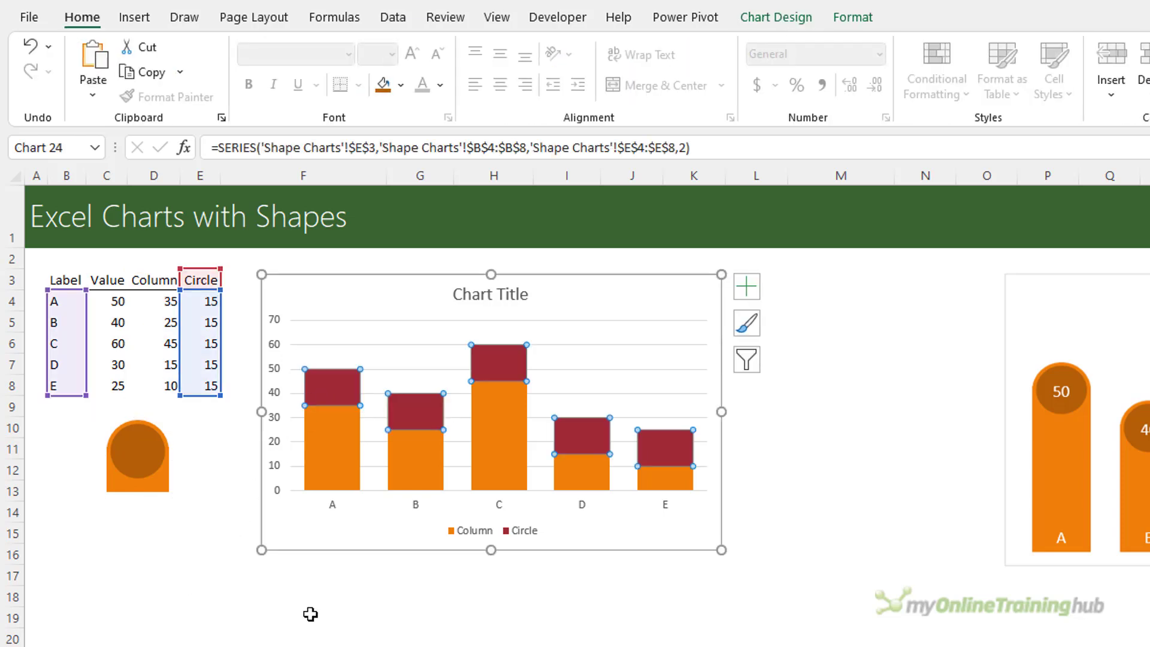
key("ctrl+v")
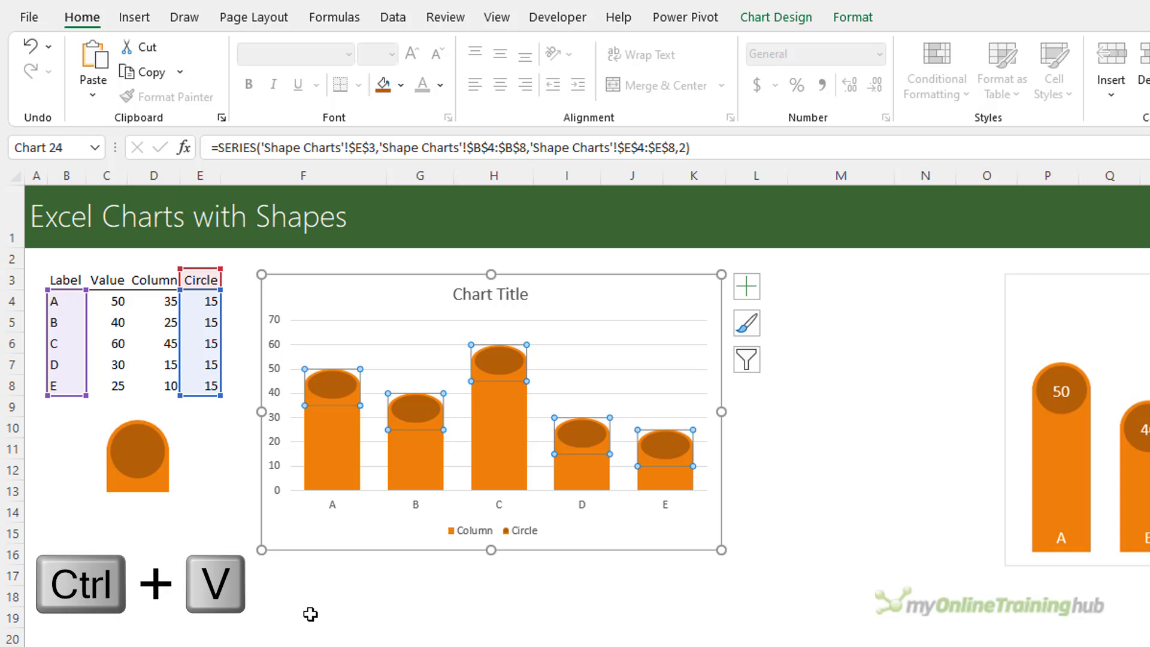
left_click(414, 539)
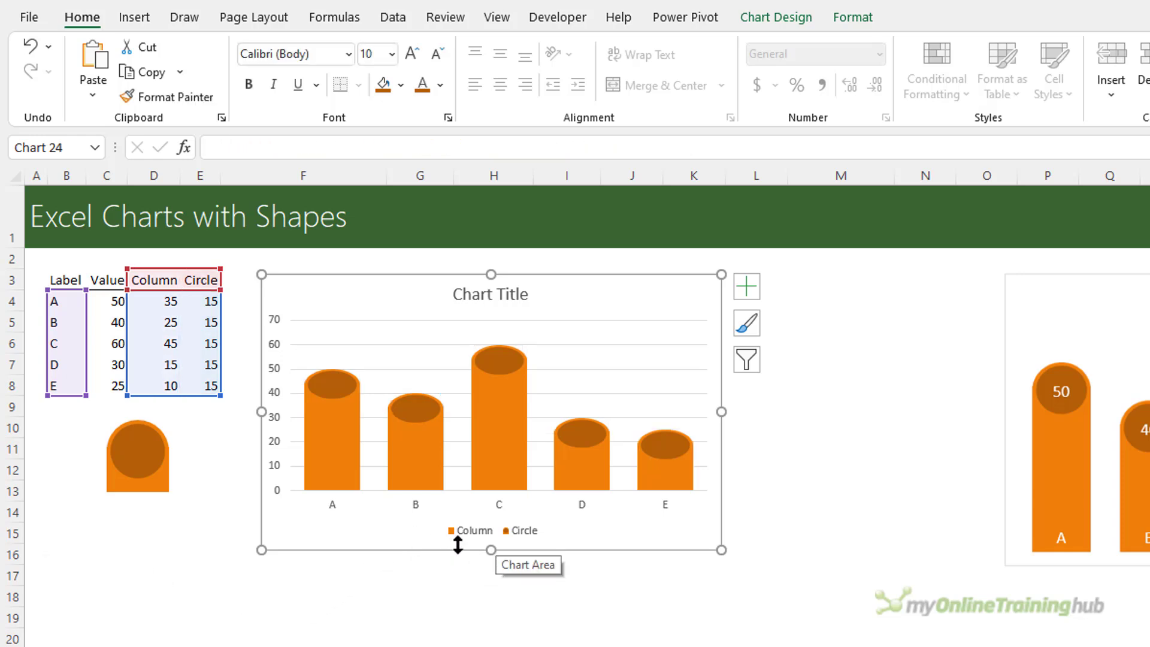
left_click_drag(496, 547, 495, 646)
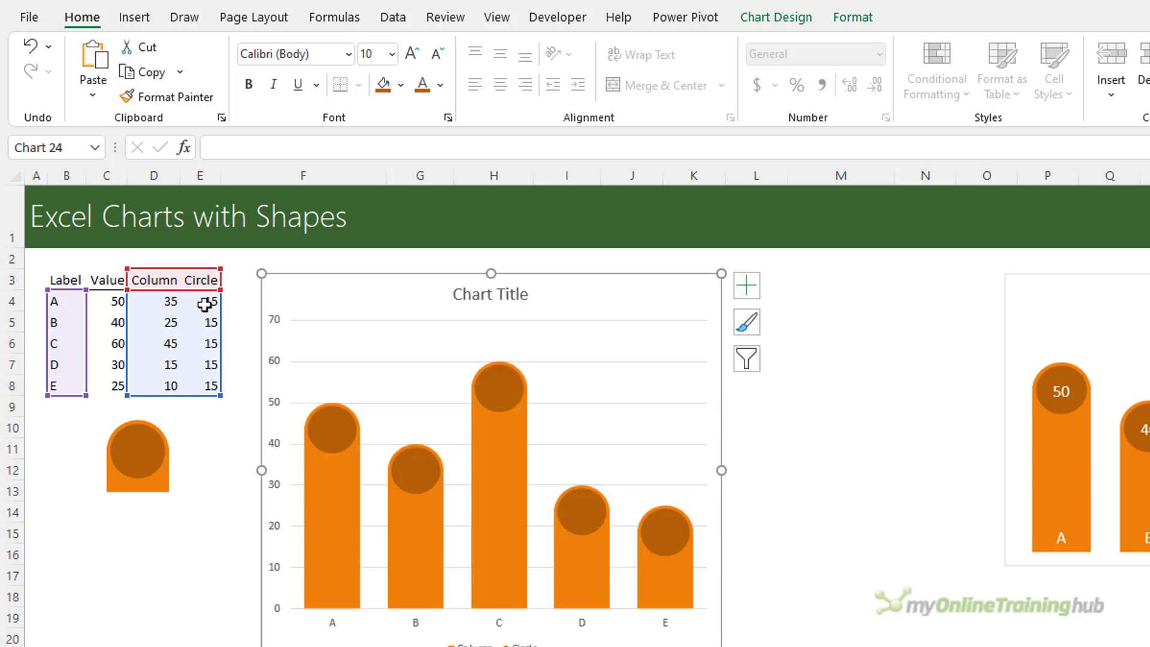
Try 20 in Circle cells E4:E8, restore them to 15, then make the chart taller again.
left_click_drag(205, 301, 206, 385)
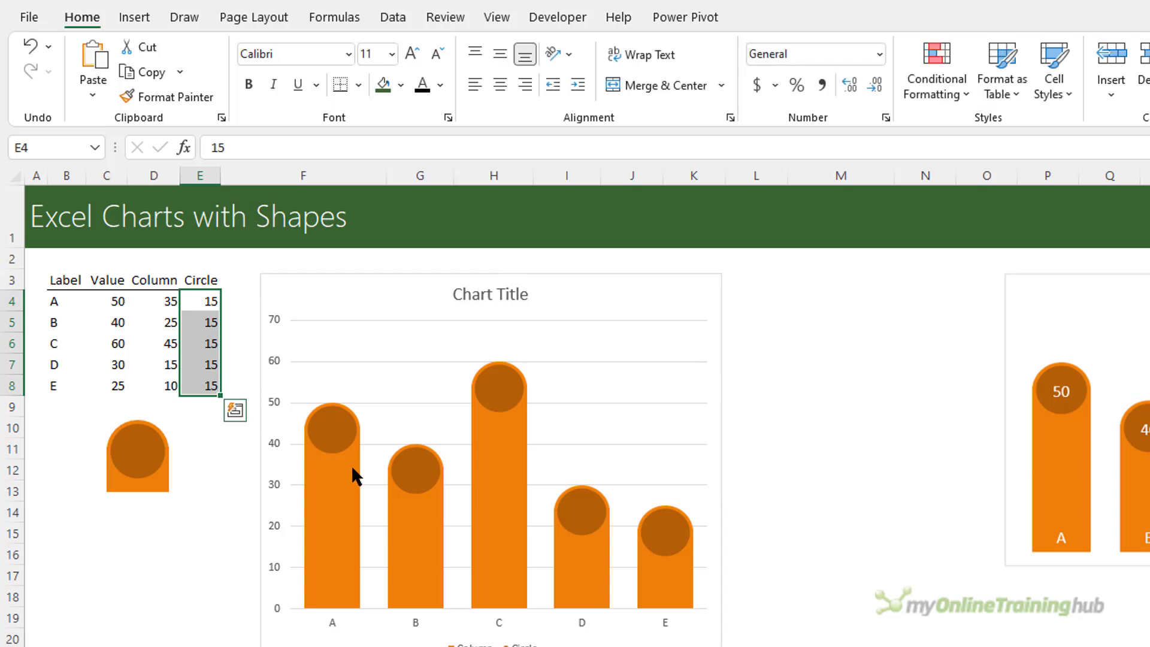
key("ctrl+z")
left_click_drag(205, 301, 206, 379)
type("20")
key("ctrl+Return")
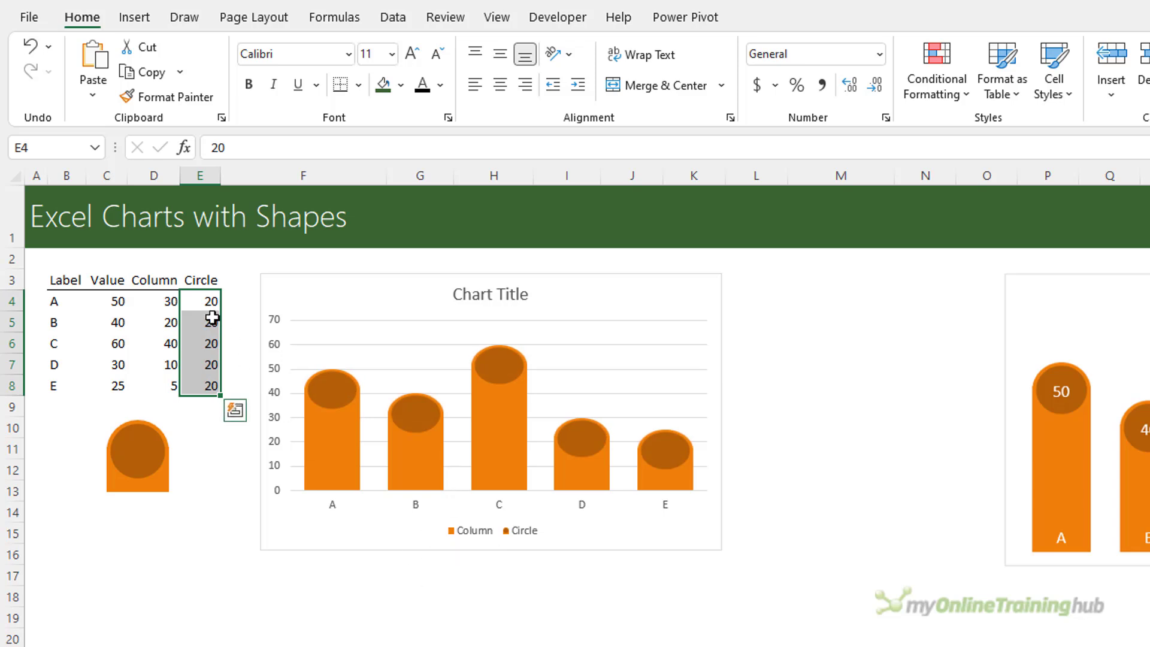
type("15")
key("ctrl+Return")
double_click(473, 531)
left_click_drag(487, 549, 487, 612)
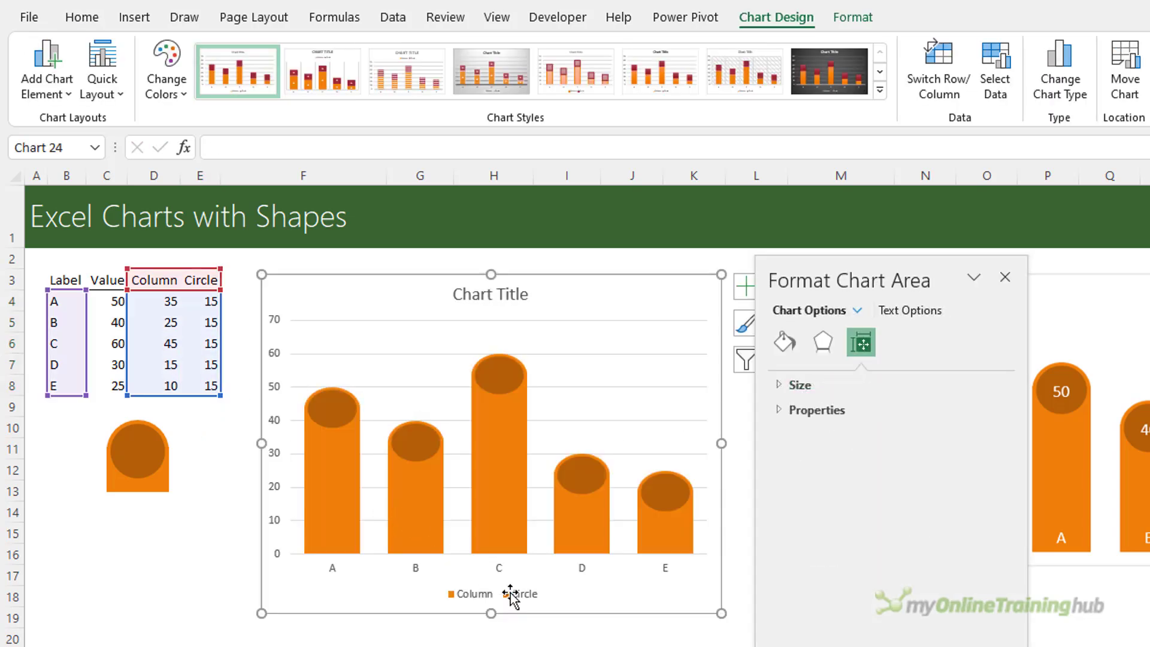
Delete the legend and add circle data labels taken from cells C4:C8 instead of series values.
left_click(514, 594)
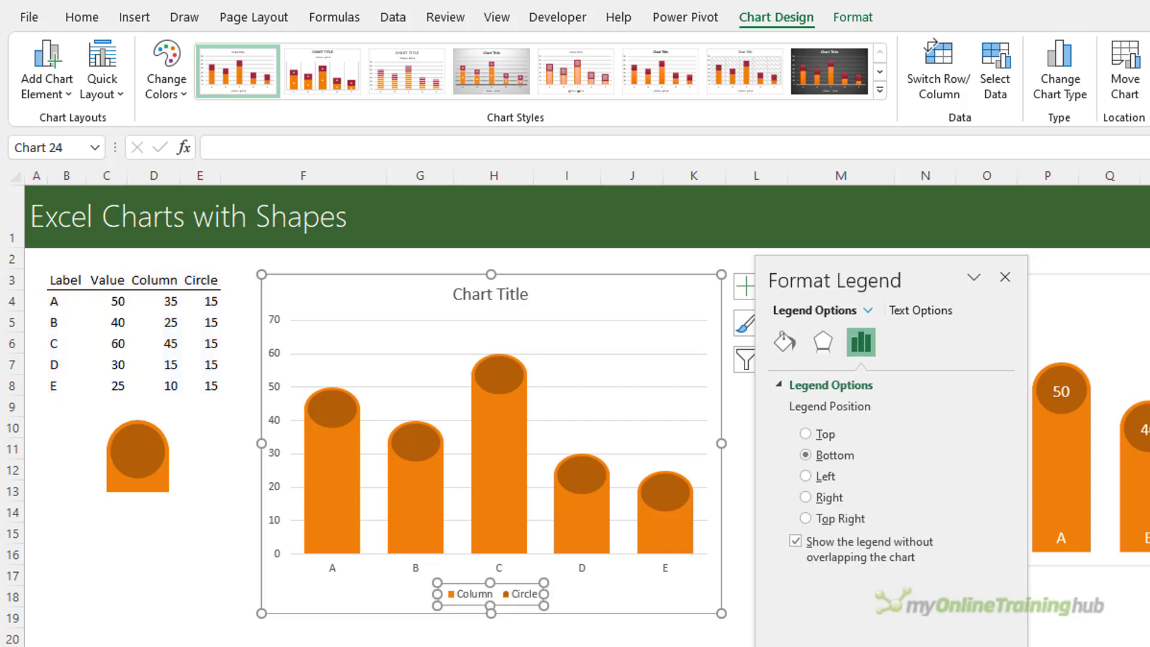
key("Delete")
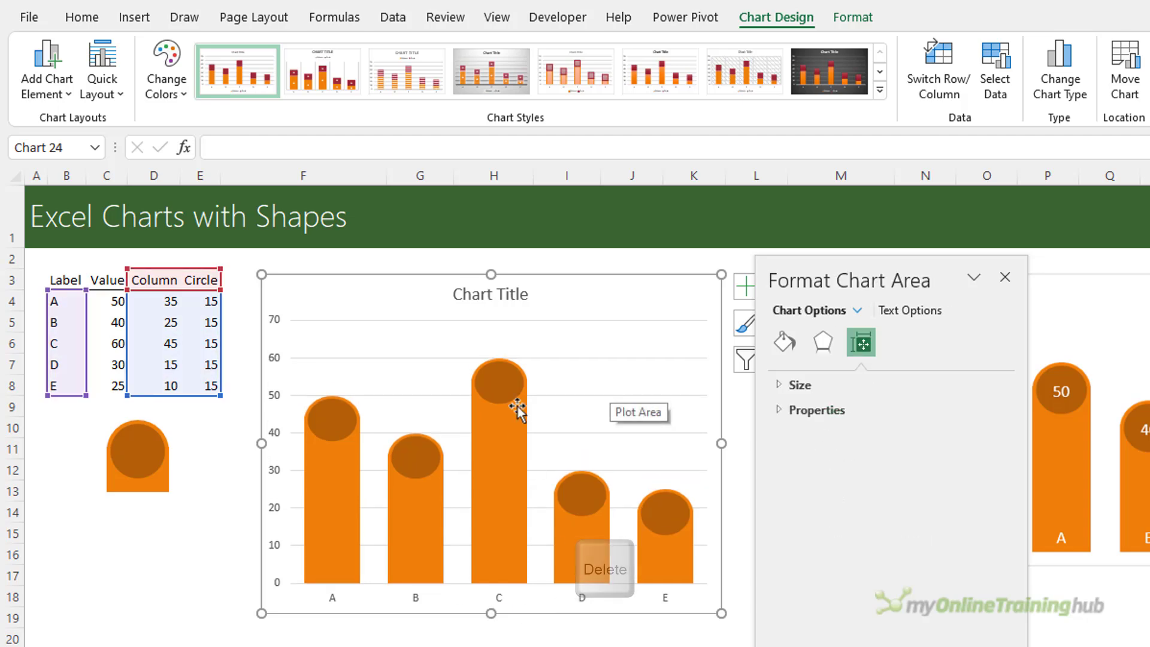
left_click(510, 384)
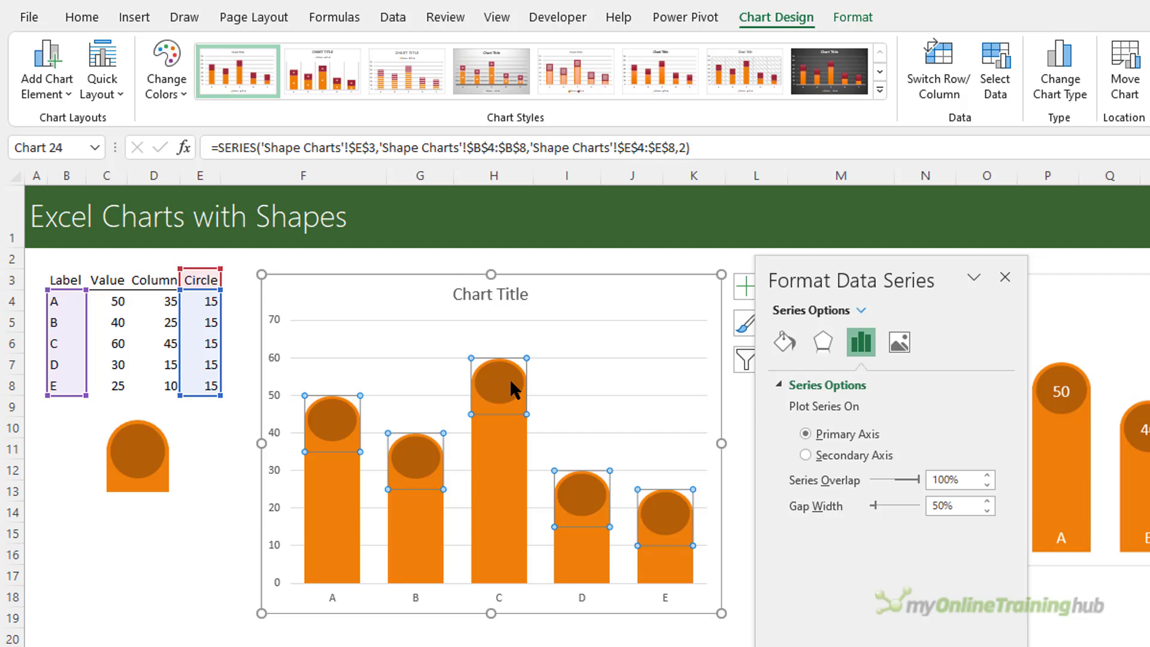
left_click_drag(867, 274, 892, 274)
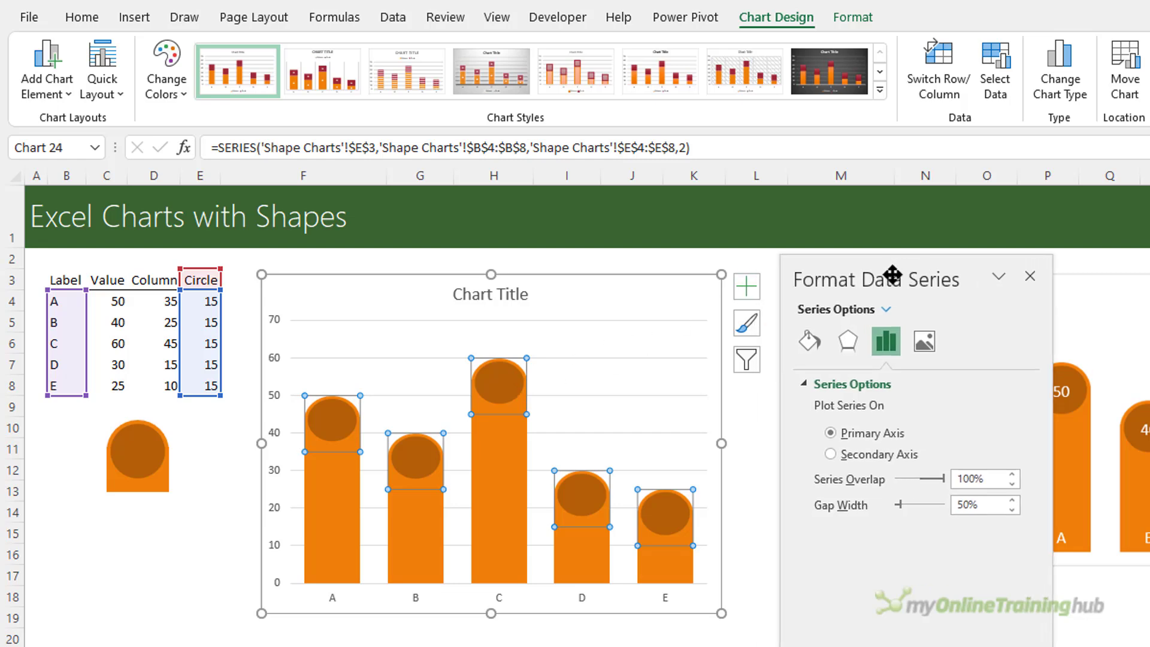
left_click(747, 285)
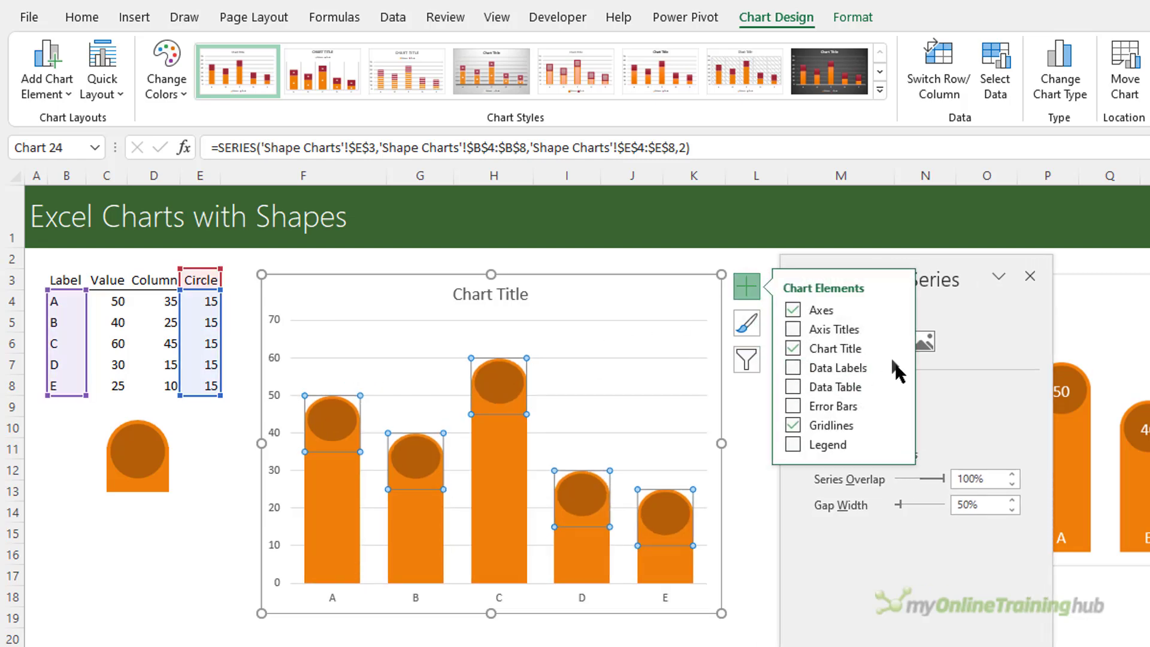
left_click(895, 367)
left_click(944, 464)
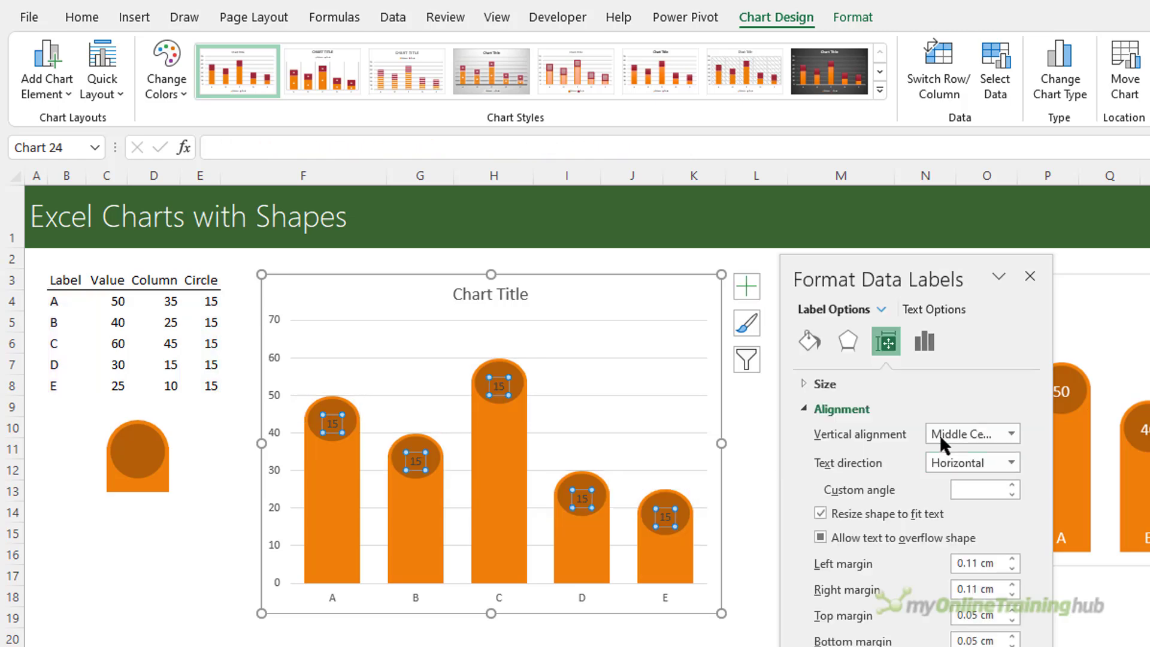
left_click(922, 340)
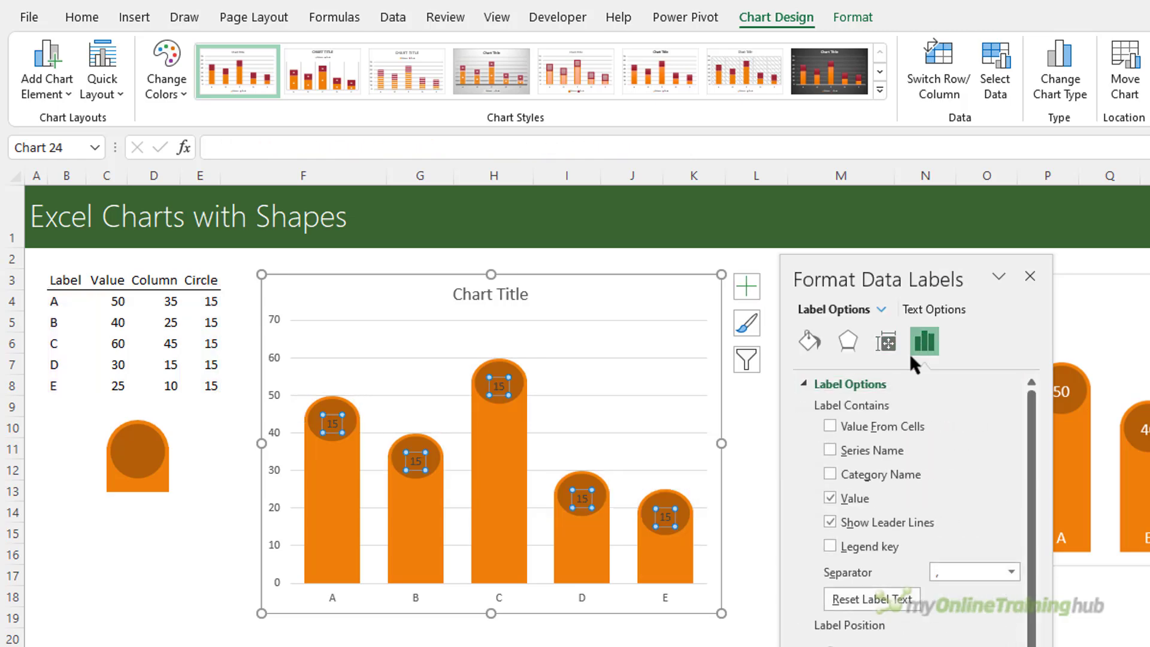
left_click(830, 497)
left_click(827, 425)
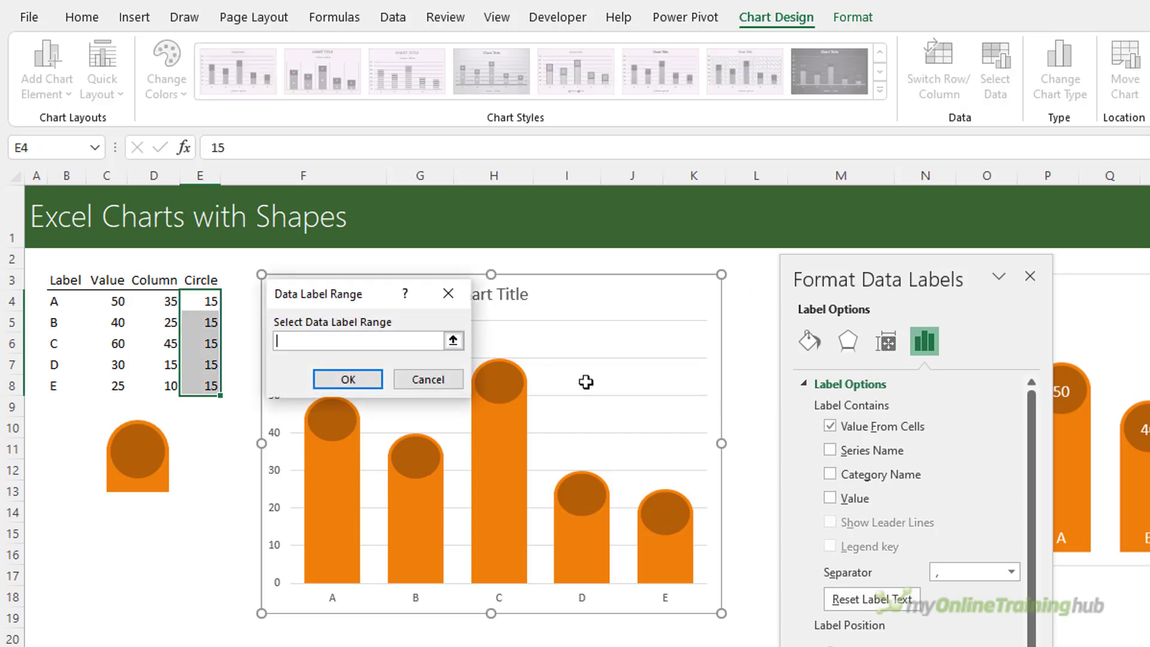
left_click_drag(123, 300, 125, 385)
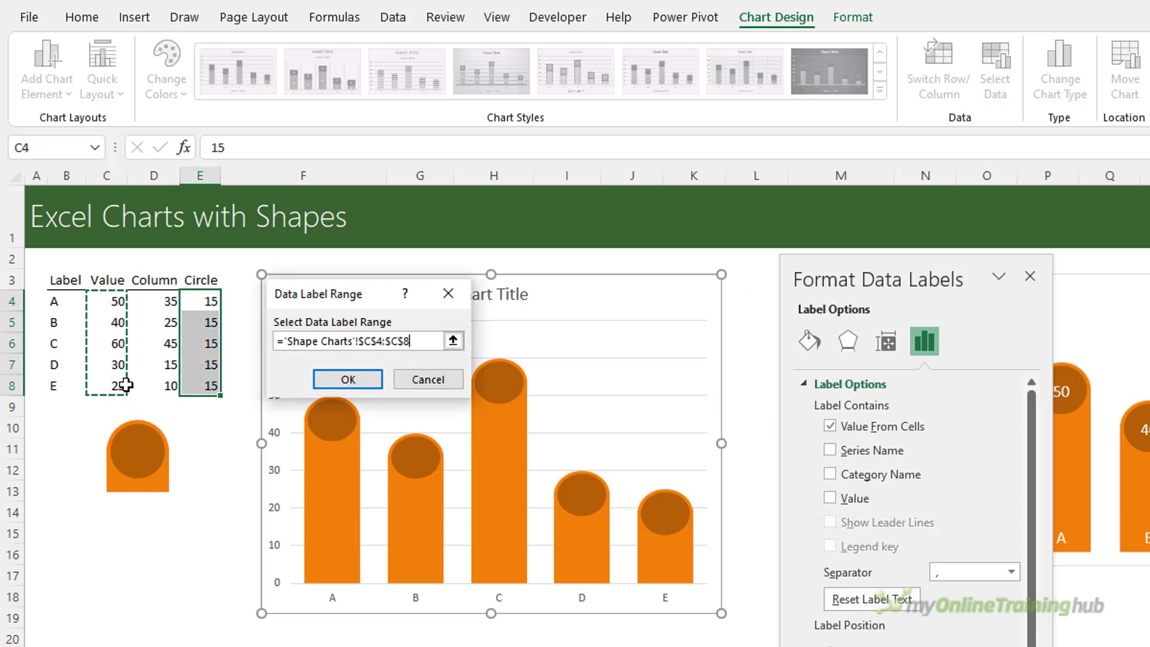
left_click(343, 378)
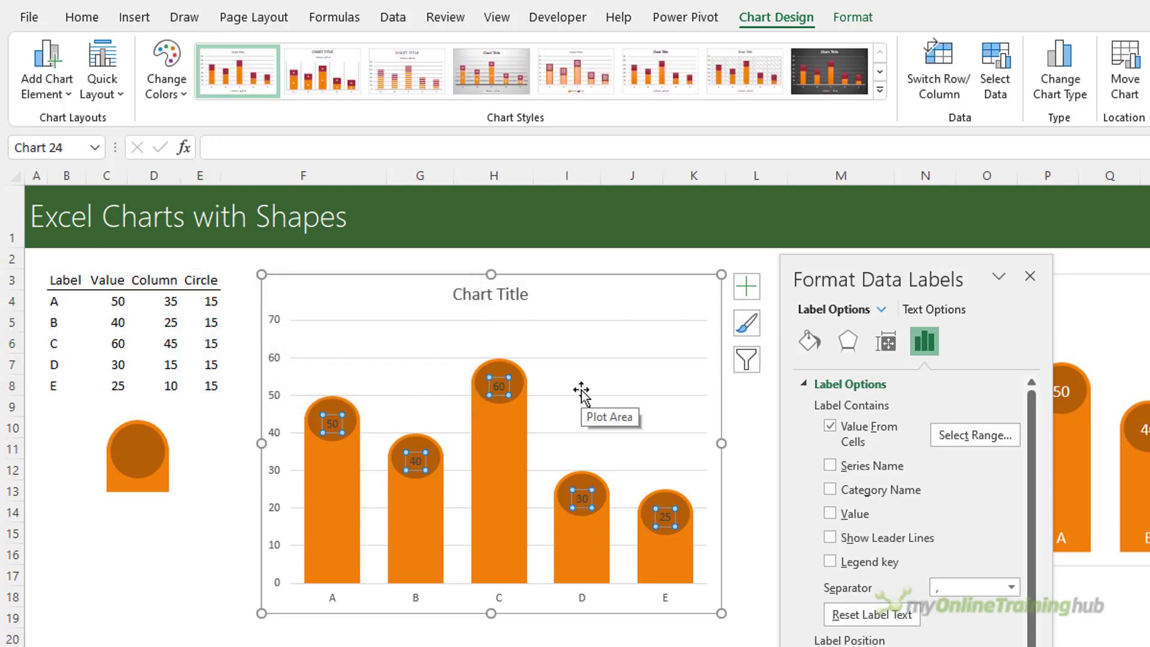
Make the circle labels white and increase their font size twice.
left_click(84, 17)
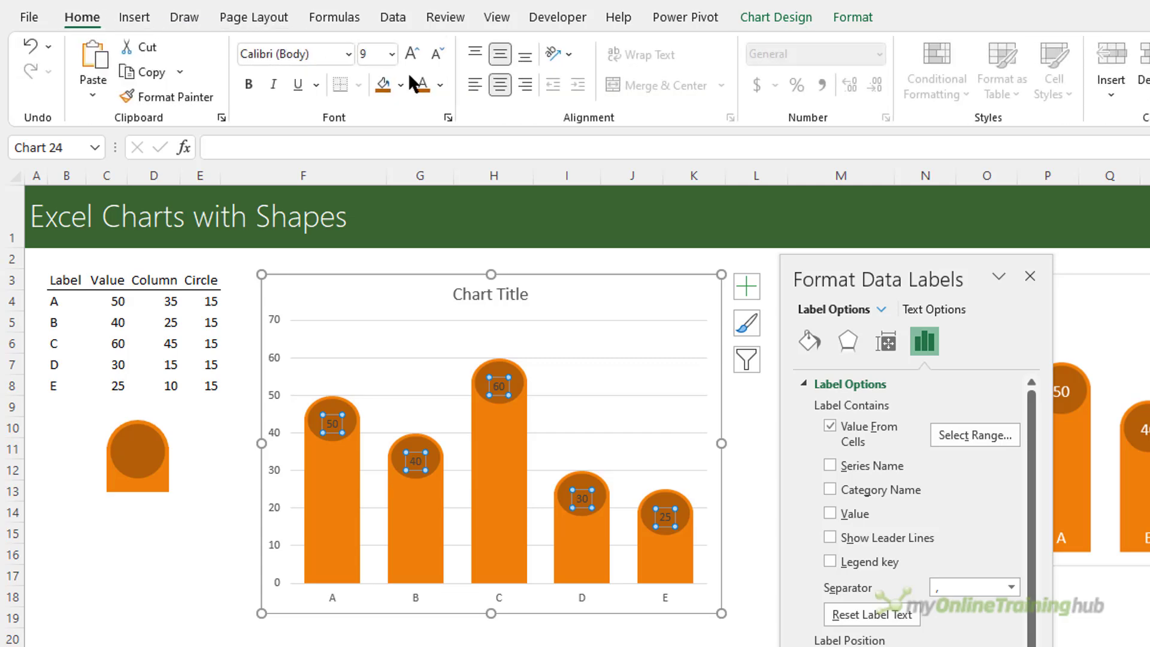
left_click(441, 85)
left_click(422, 161)
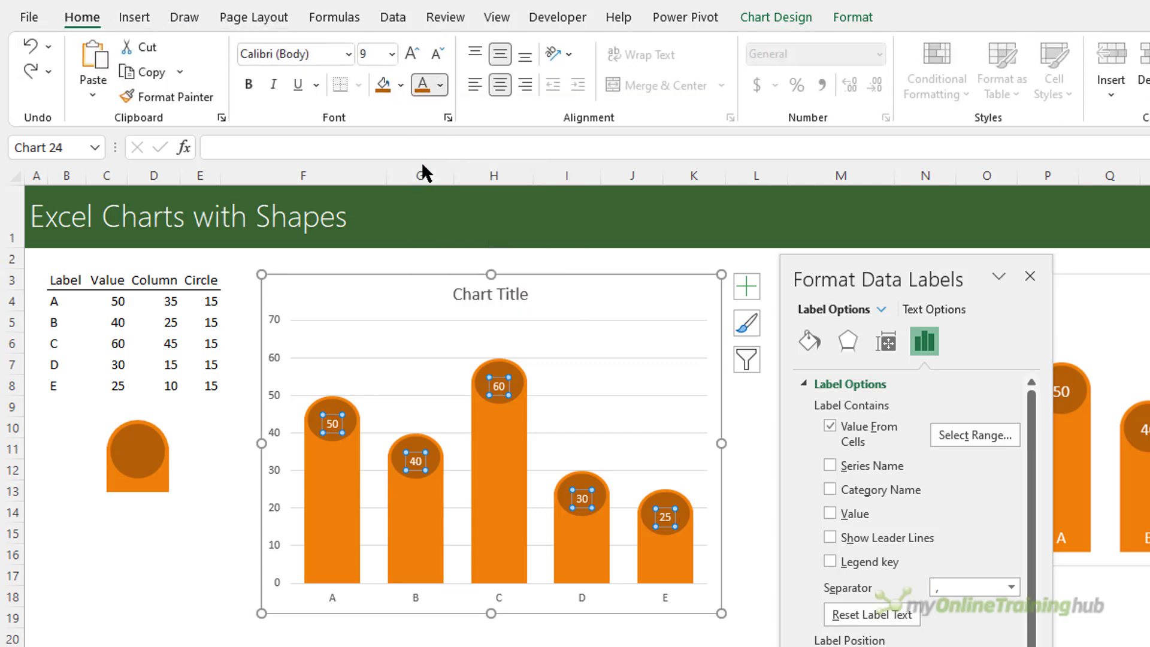
left_click(411, 54)
left_click(411, 54)
left_click(411, 54)
left_click(411, 54)
left_click(423, 576)
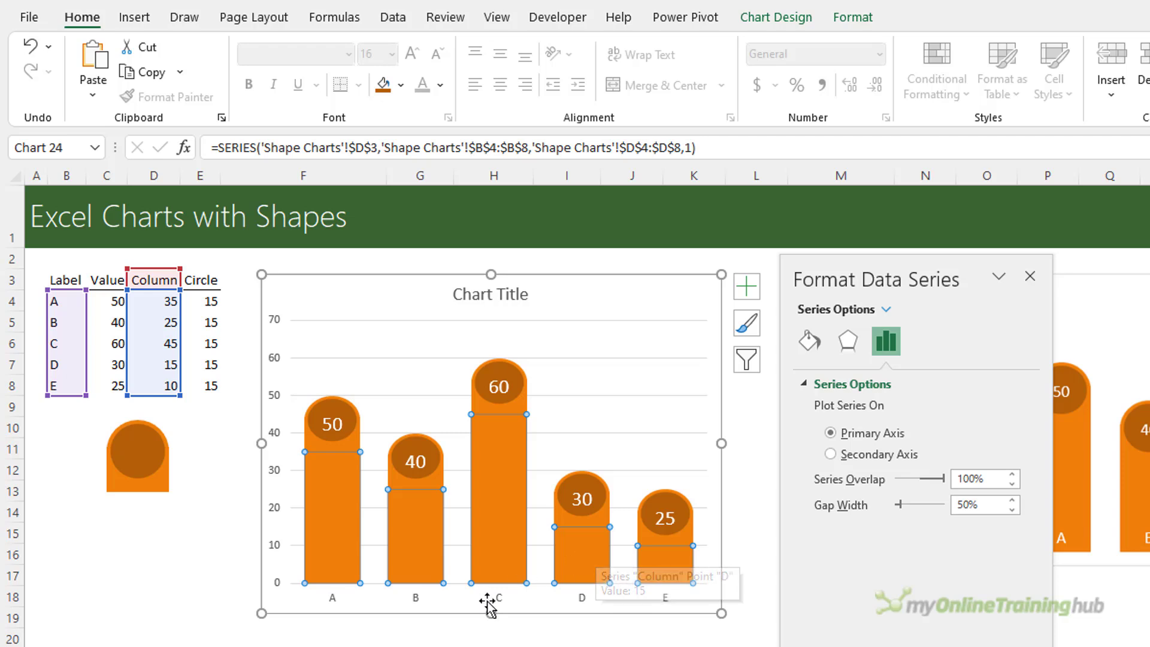
Label the columns with letters from B4:B8, placed inside base and enlarged to size 12.
left_click(751, 296)
left_click(896, 368)
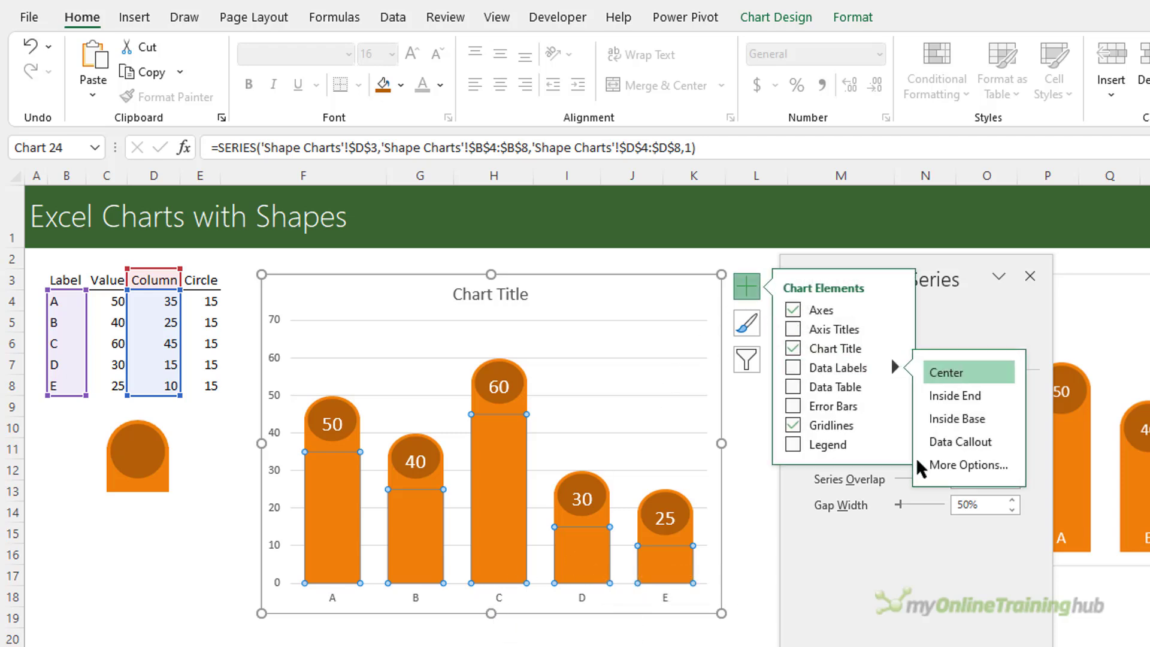
left_click(929, 465)
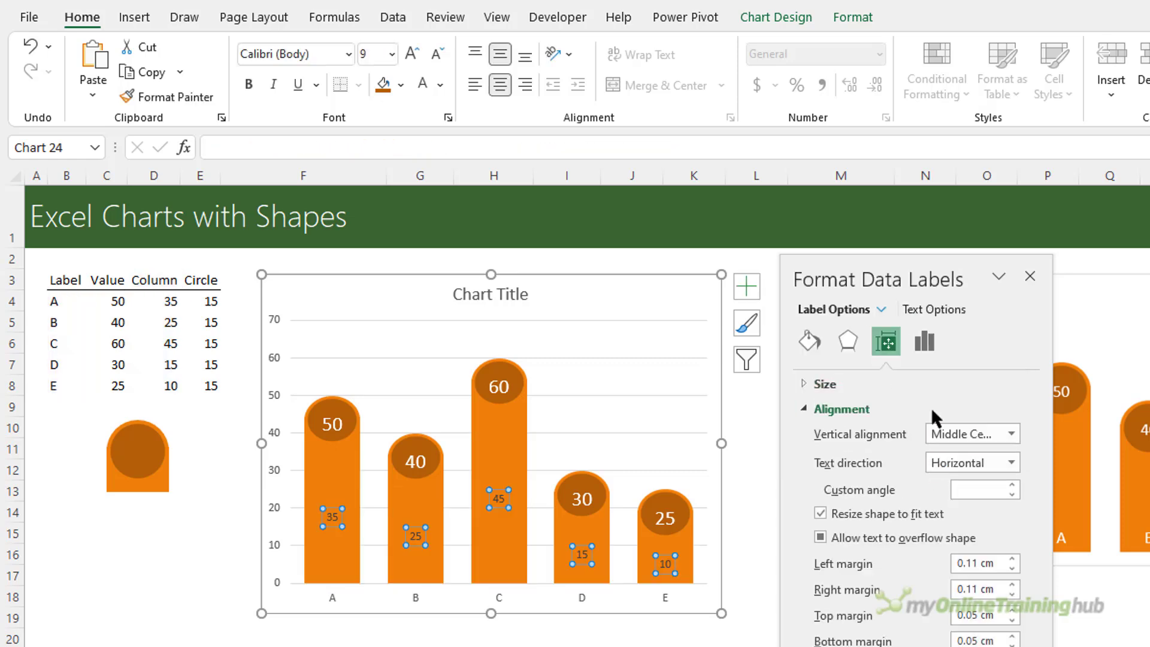
left_click(928, 344)
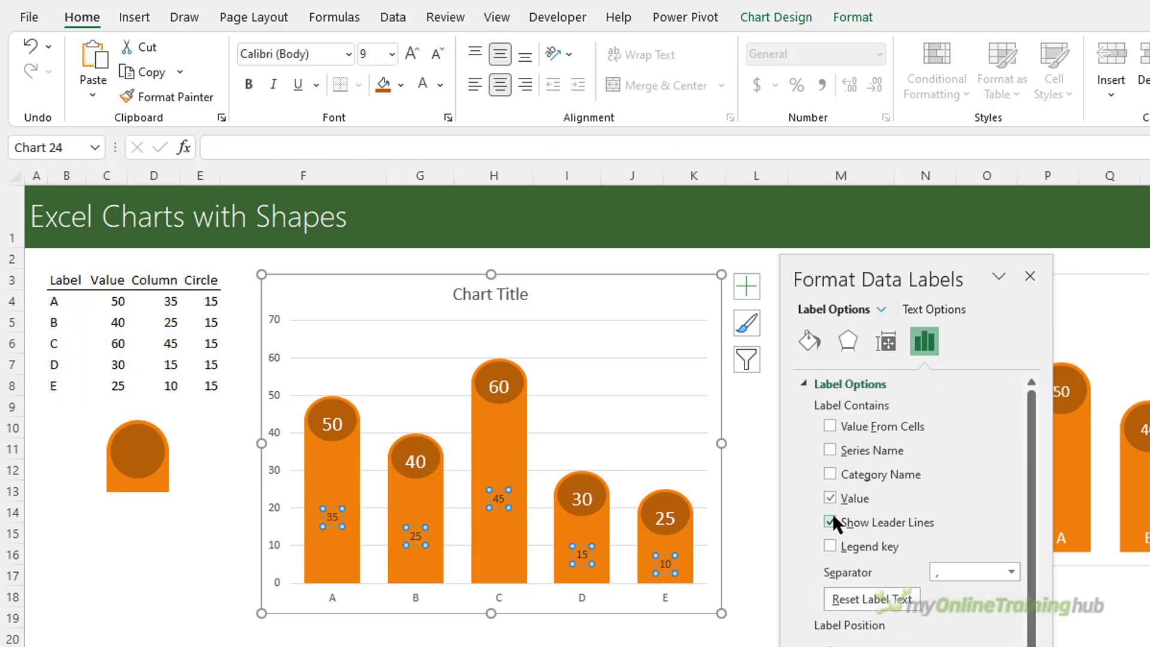
left_click(830, 496)
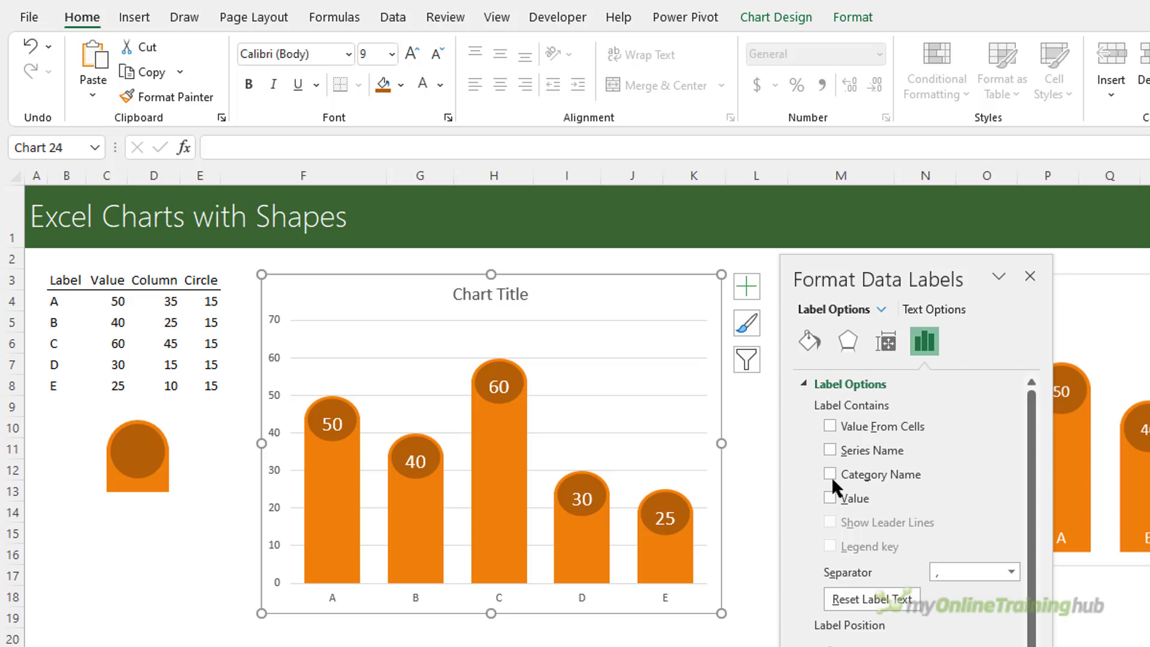
left_click(830, 425)
left_click_drag(57, 303, 57, 386)
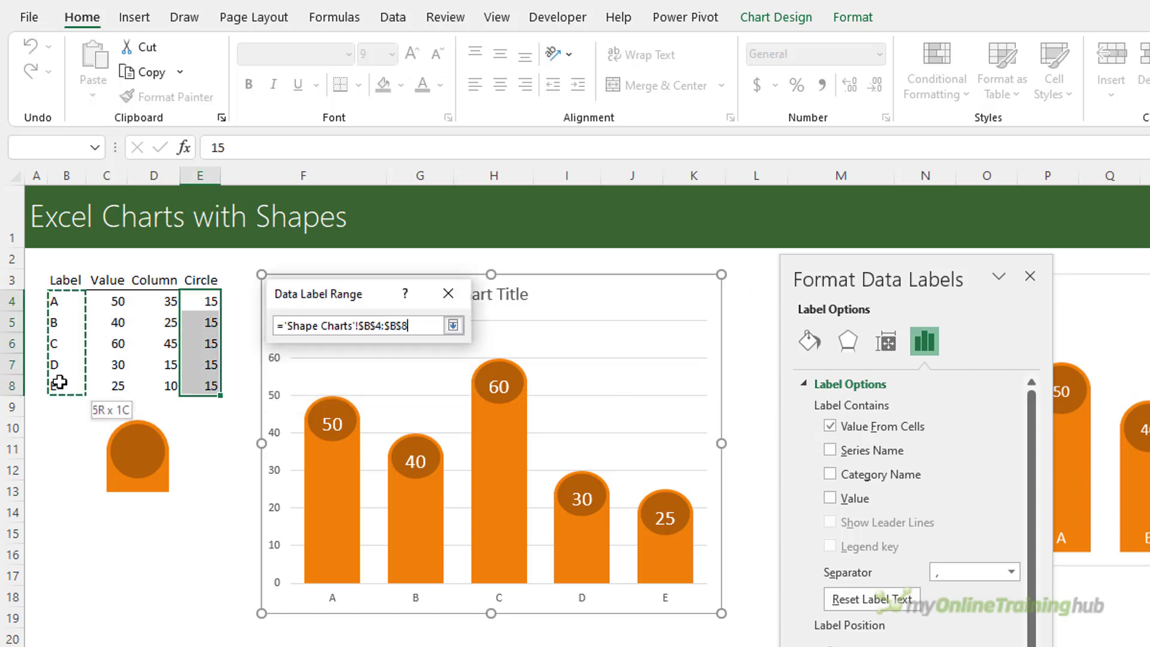
left_click(338, 379)
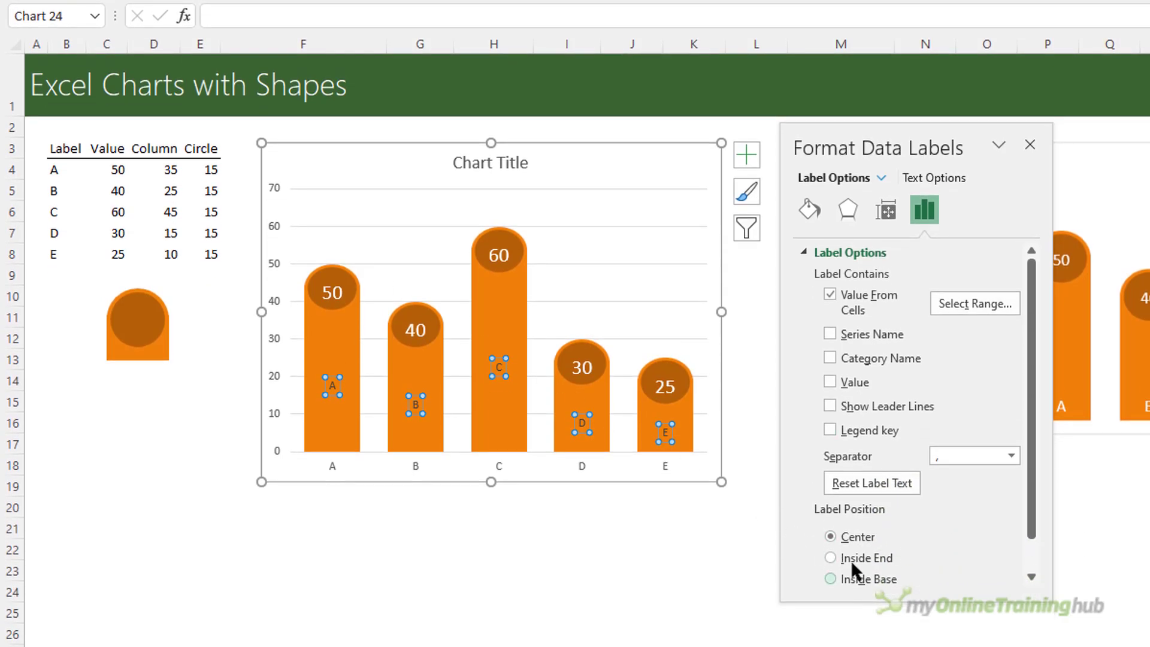
left_click(862, 576)
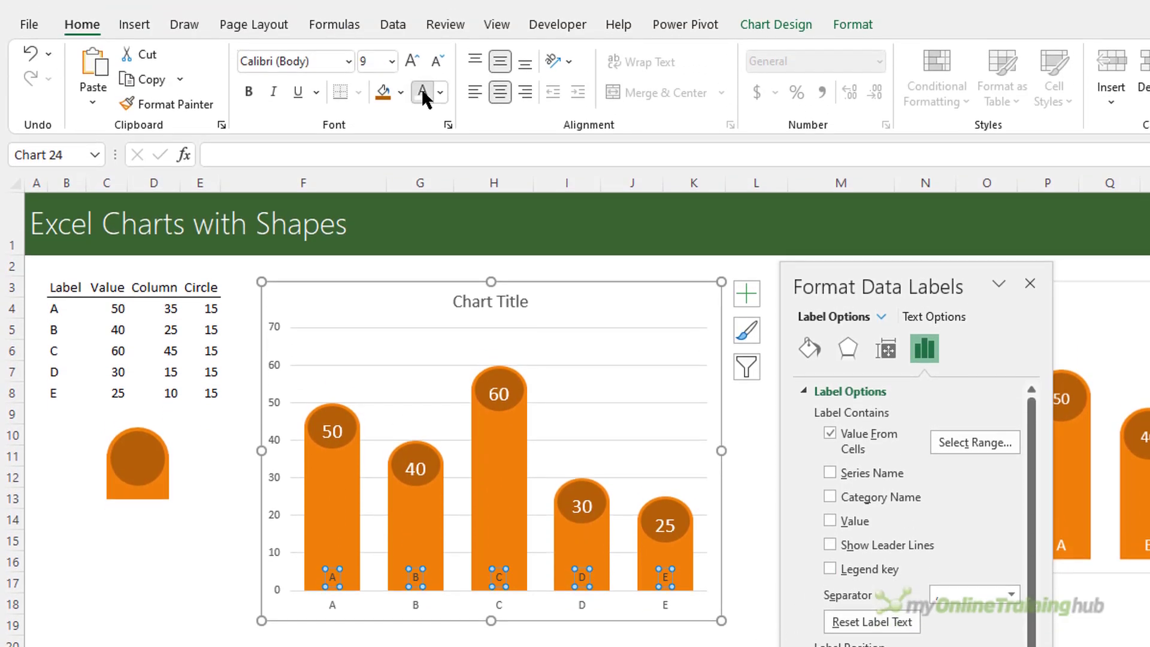
left_click(410, 60)
left_click(410, 60)
left_click(410, 60)
Remove the chart's axes, gridlines and title.
left_click(494, 606)
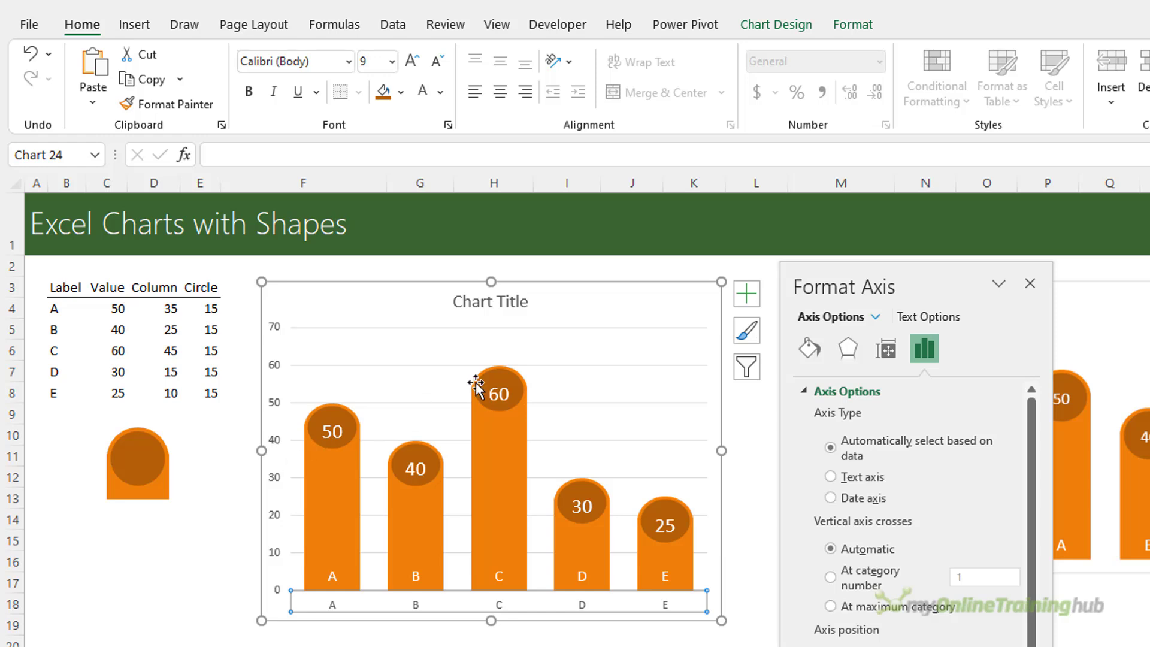
left_click(746, 293)
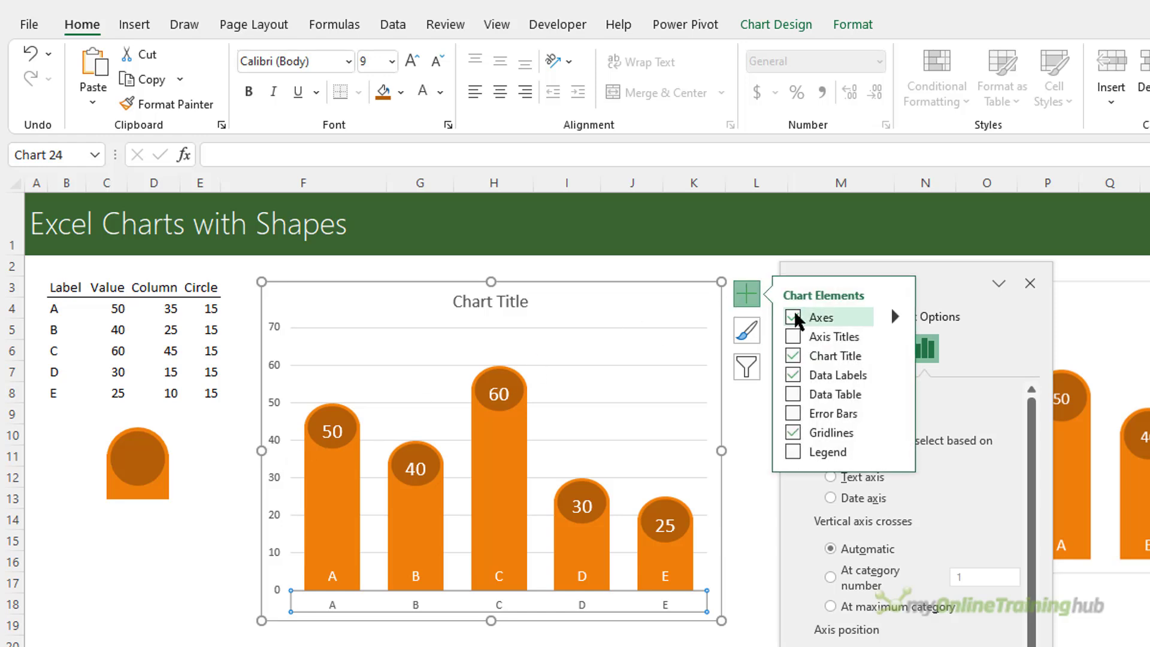
left_click(793, 317)
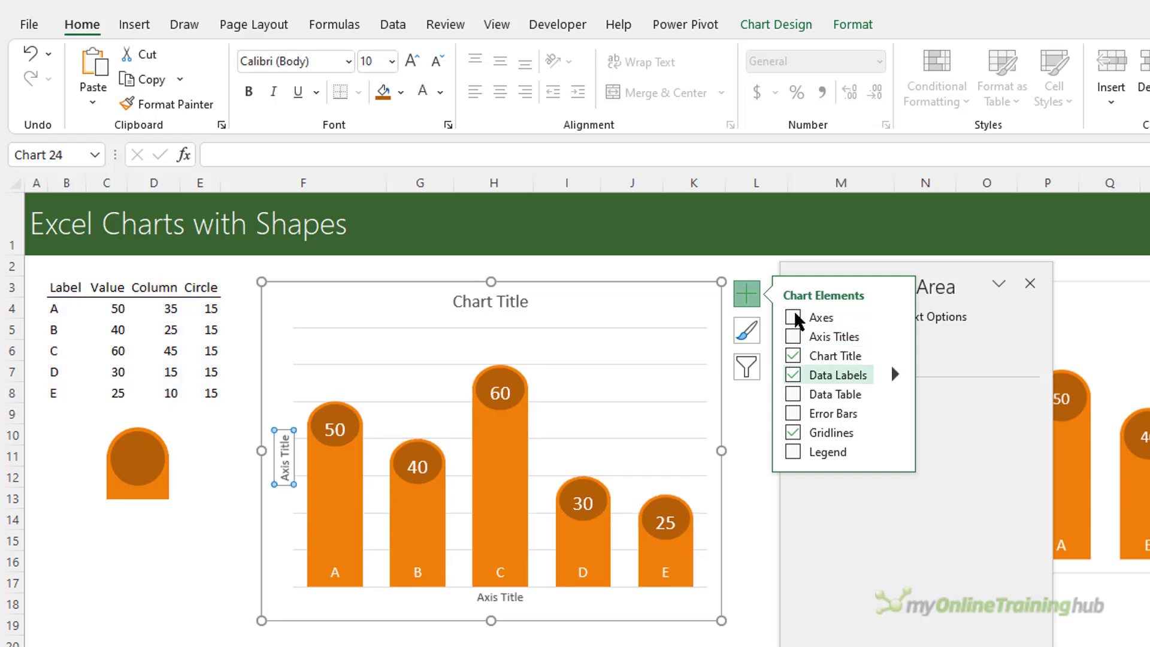
left_click(793, 433)
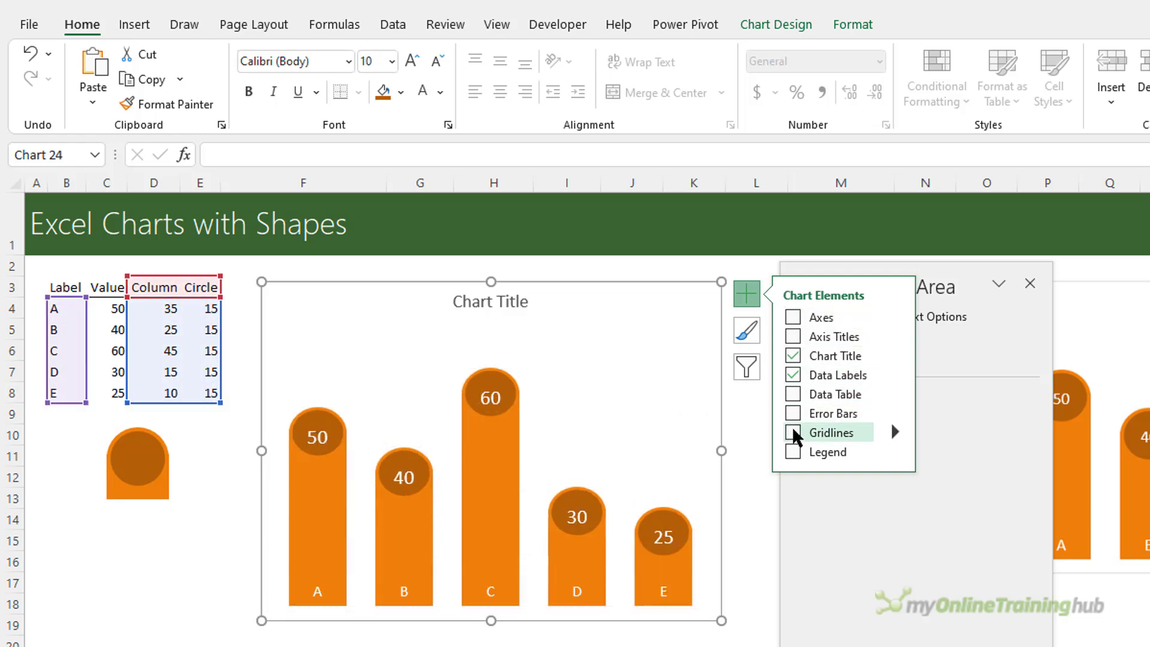
left_click(853, 357)
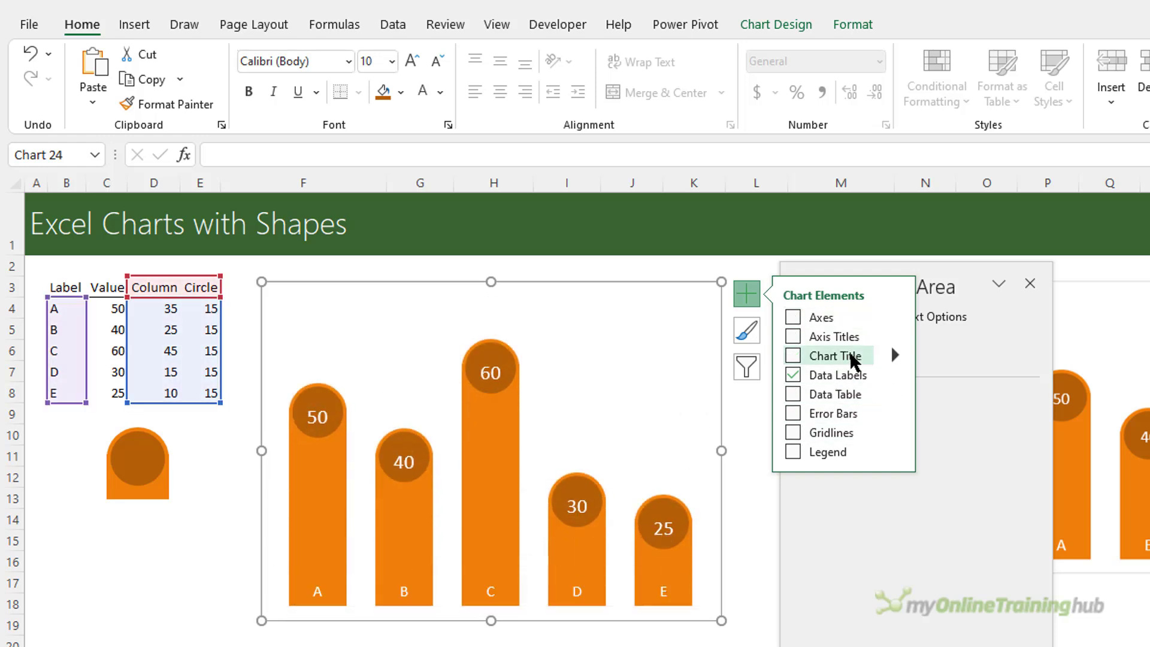
key("Escape")
left_click(1030, 283)
Widen the chart and set its outer border to No Outline.
left_click(710, 441)
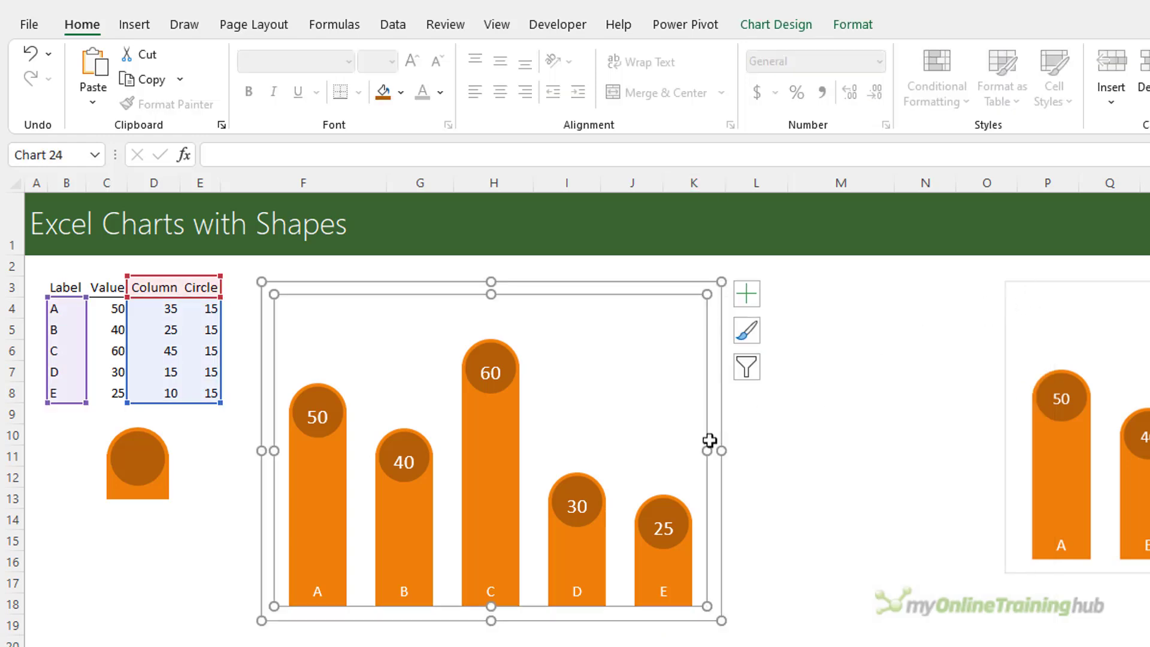
left_click_drag(721, 450, 786, 451)
key("Escape")
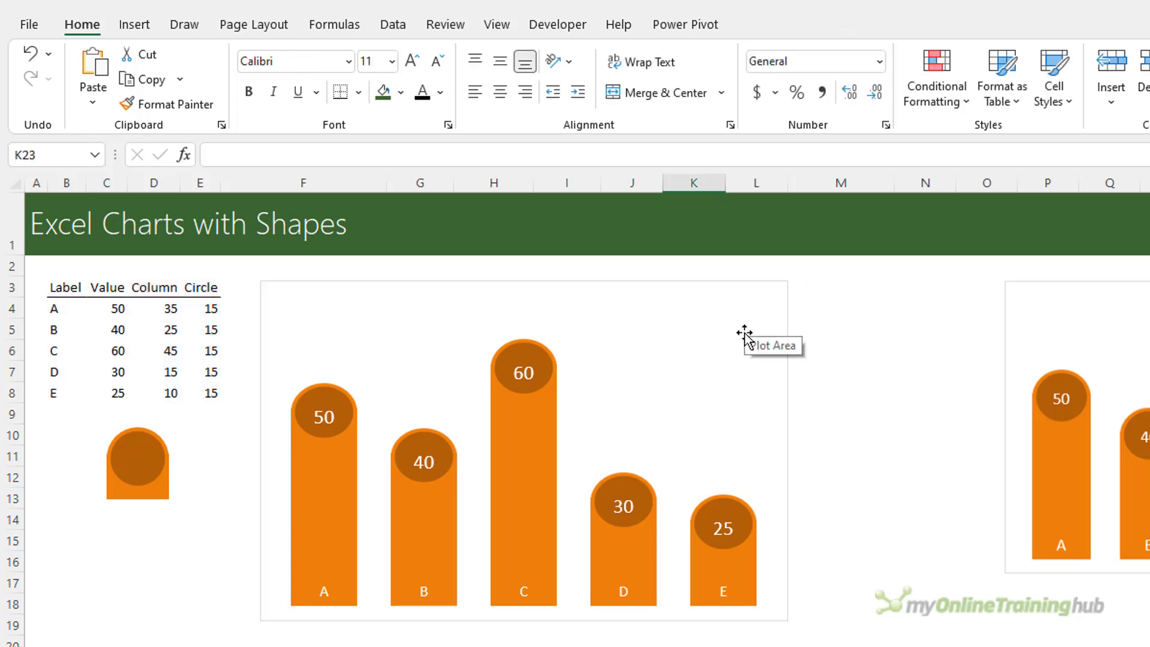
left_click(731, 290)
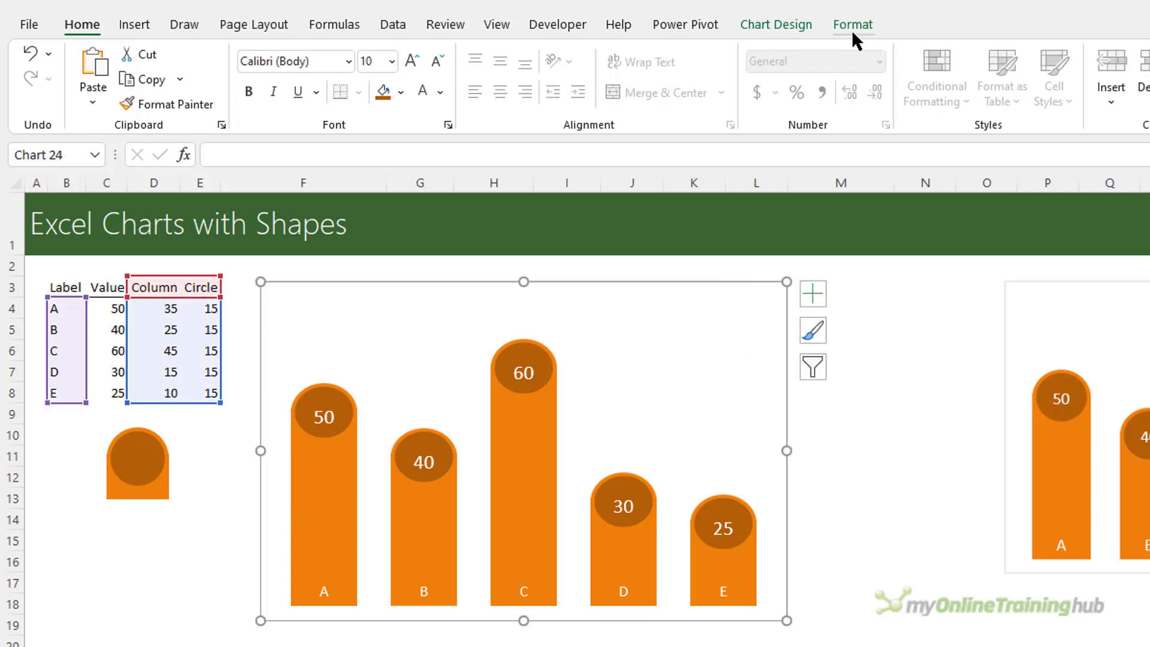
left_click(852, 25)
left_click(810, 78)
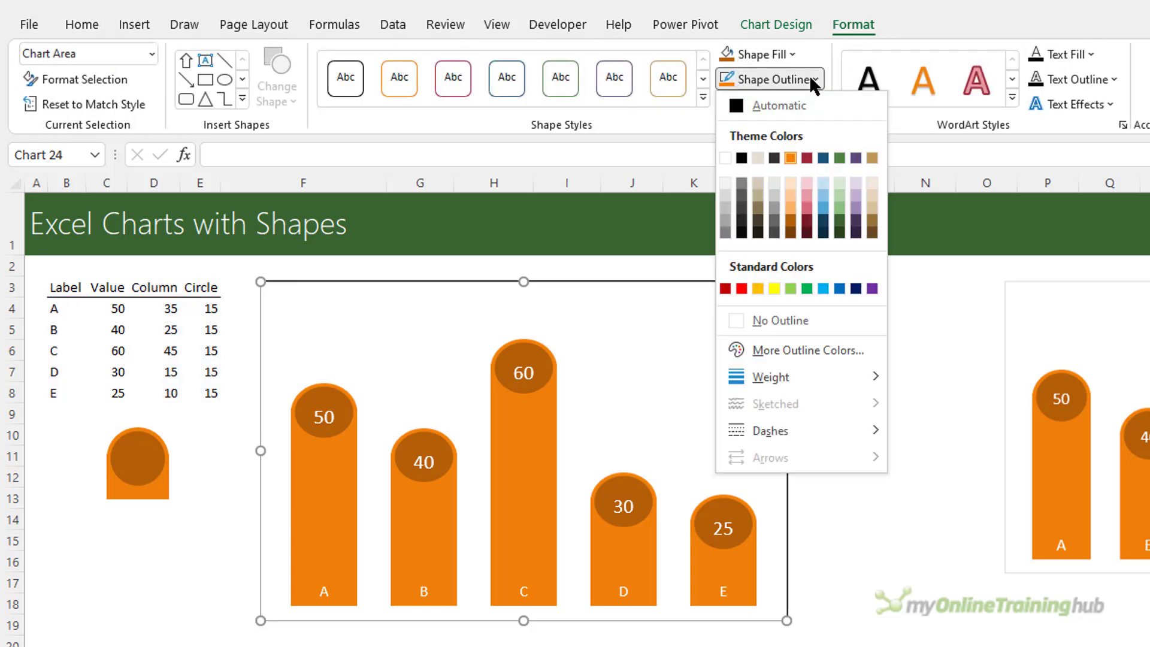
left_click(739, 321)
left_click(898, 627)
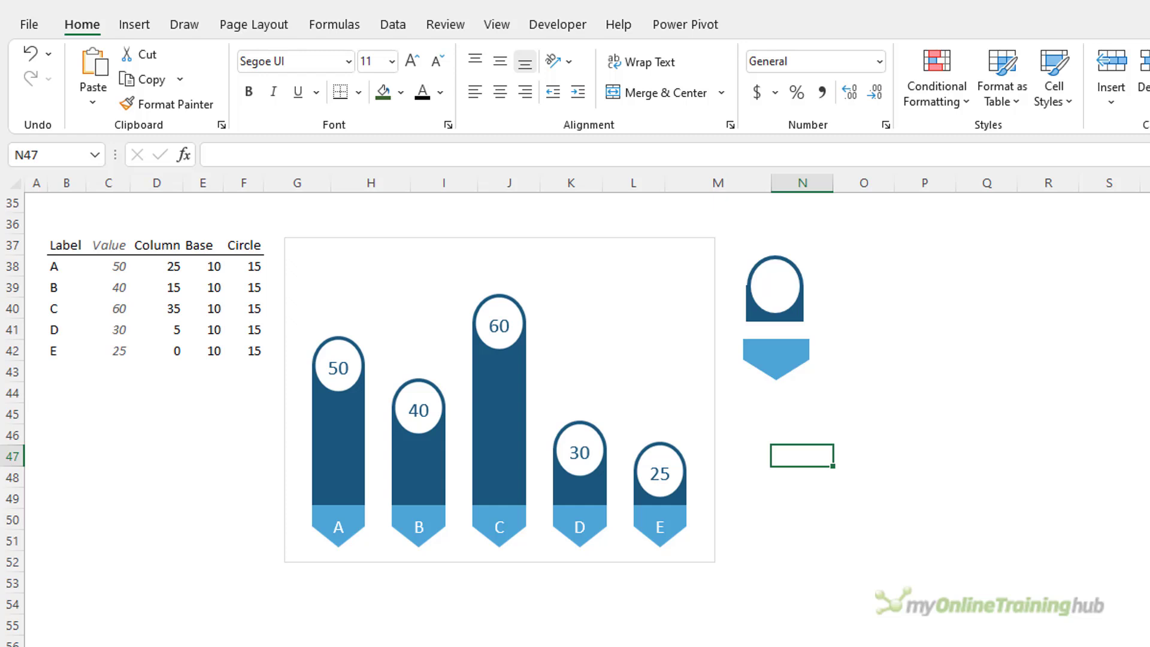
left_click(508, 526)
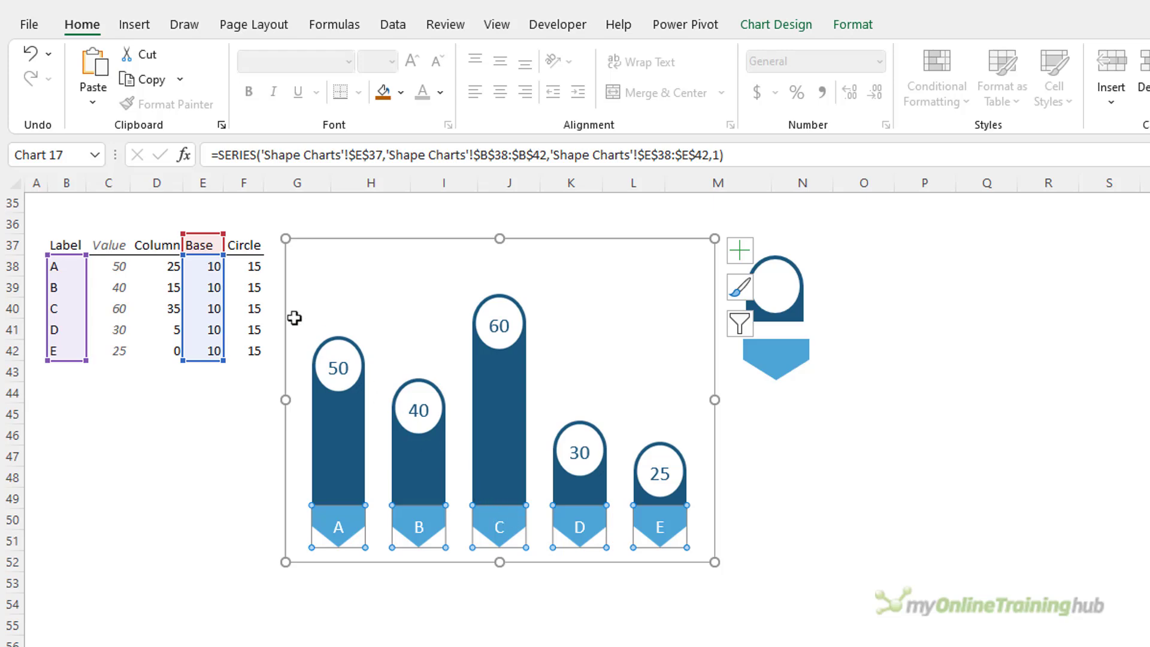
left_click_drag(216, 245, 217, 359)
left_click(325, 519)
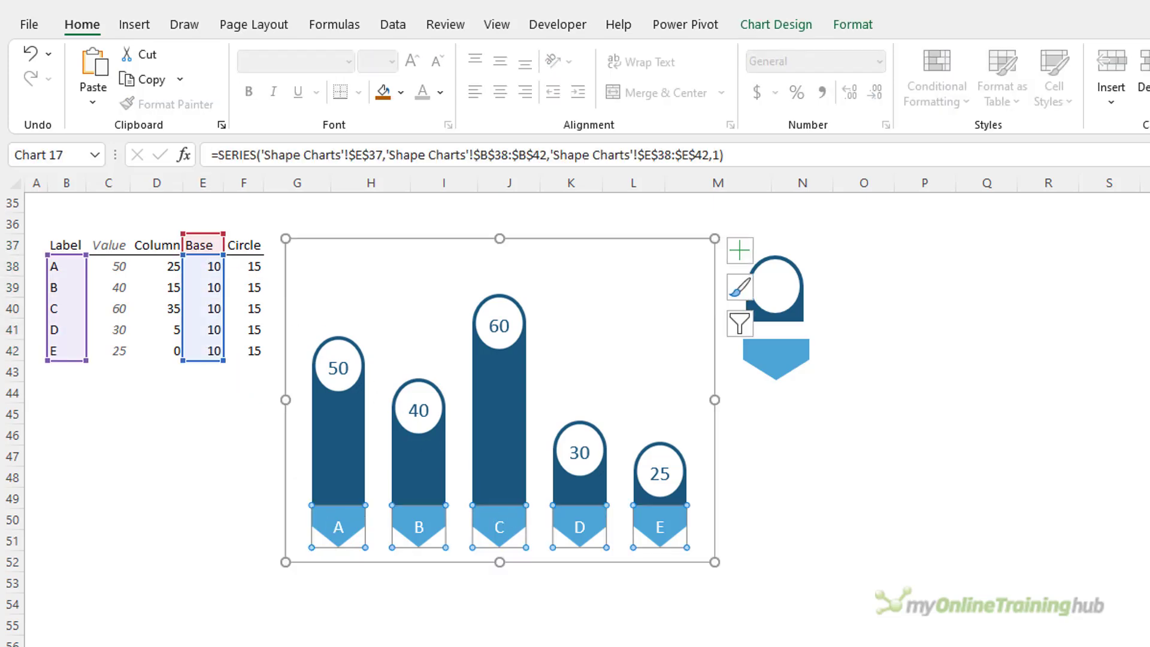